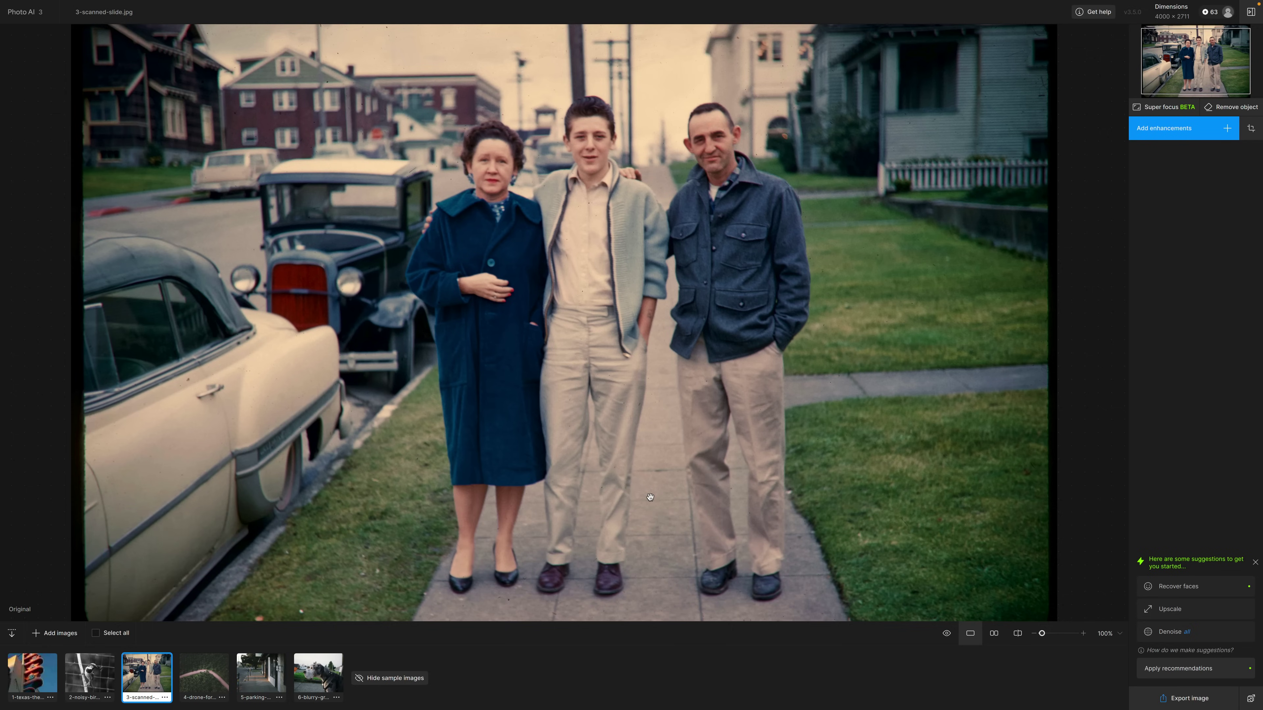
- Add an Adjust lighting enhancement to the scanned slide photo
click(903, 500)
click(1227, 128)
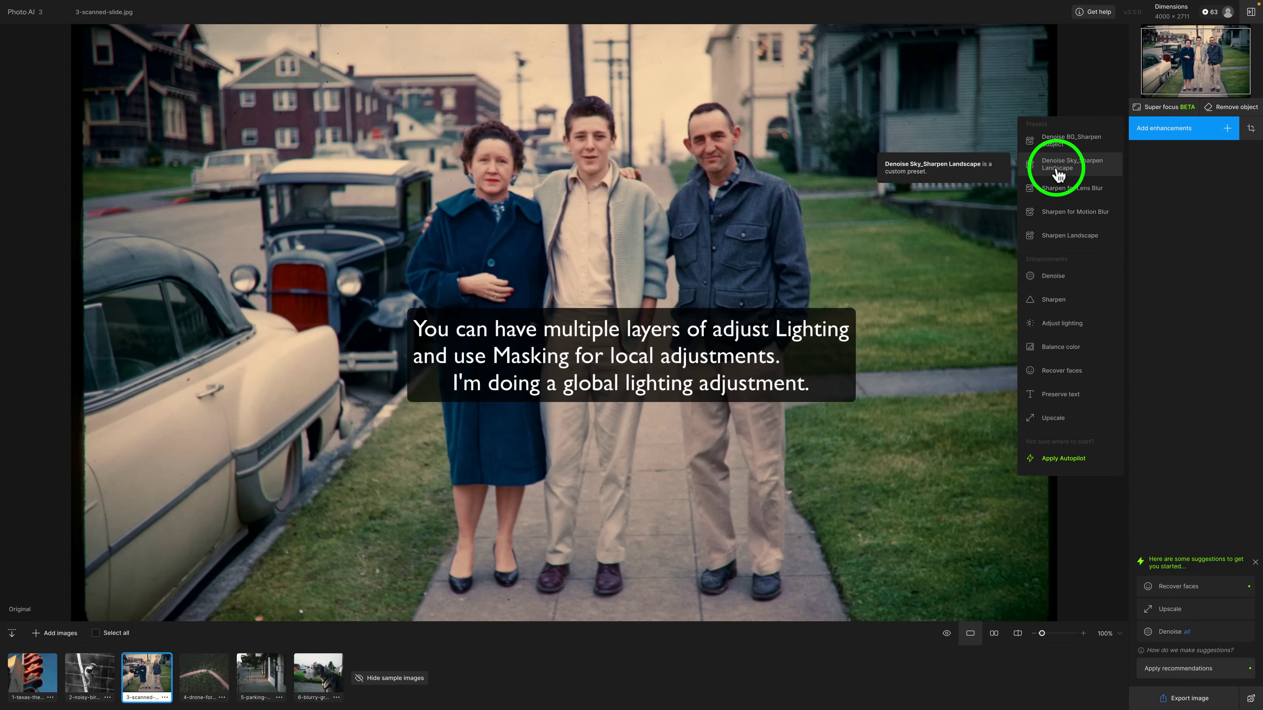
click(1063, 325)
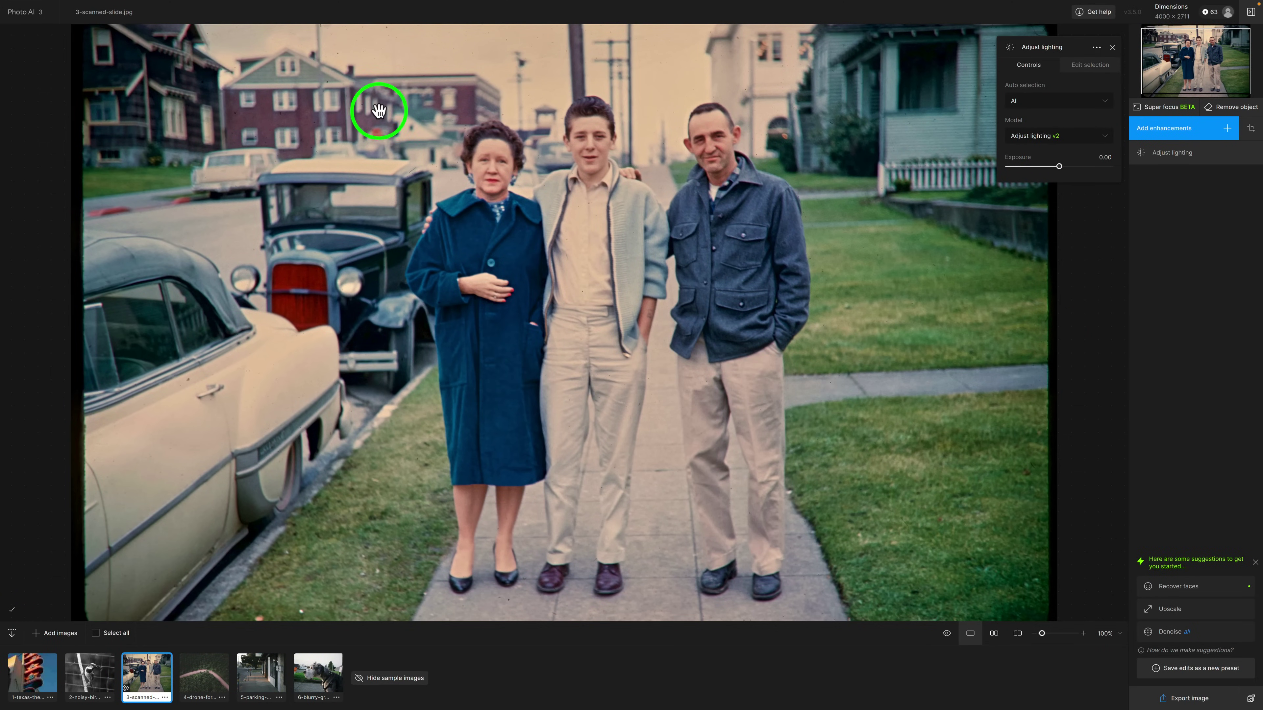
- Alternate the lighting model between Adjust lighting v1 and v2 to compare their effect on the photo
click(1107, 139)
click(1063, 155)
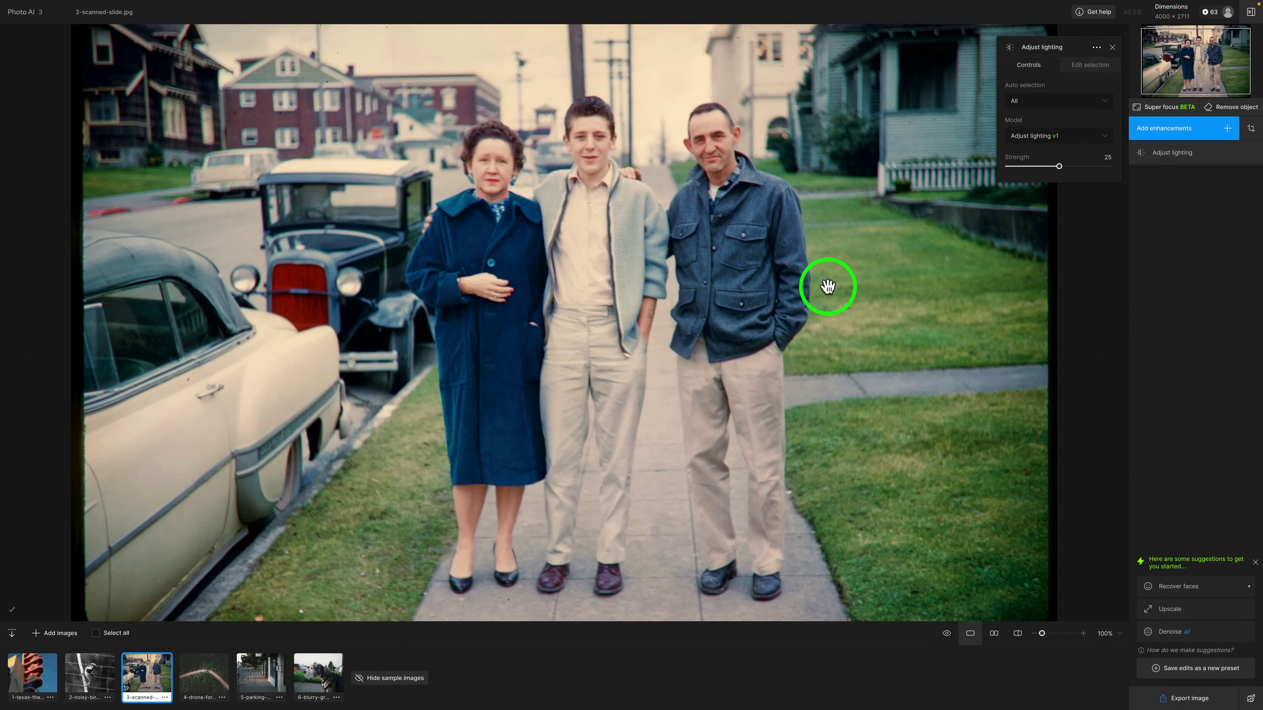
click(1105, 134)
click(1061, 170)
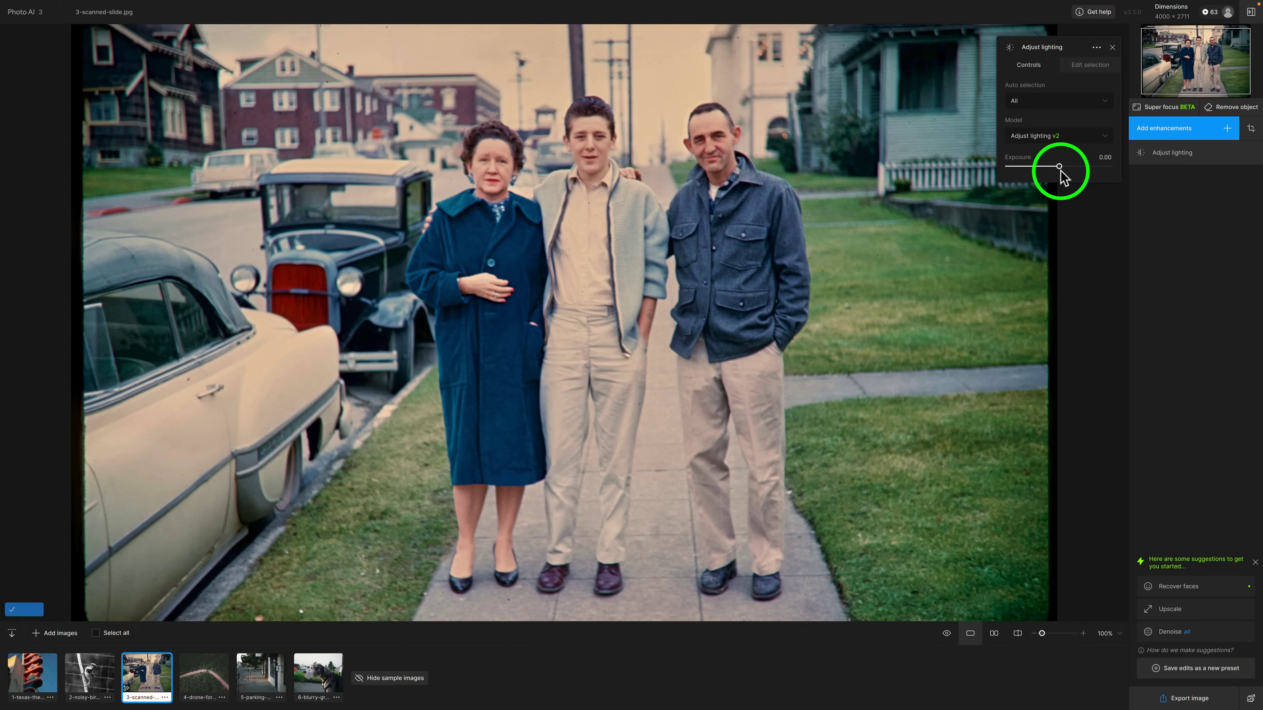
mouse_move(1028, 165)
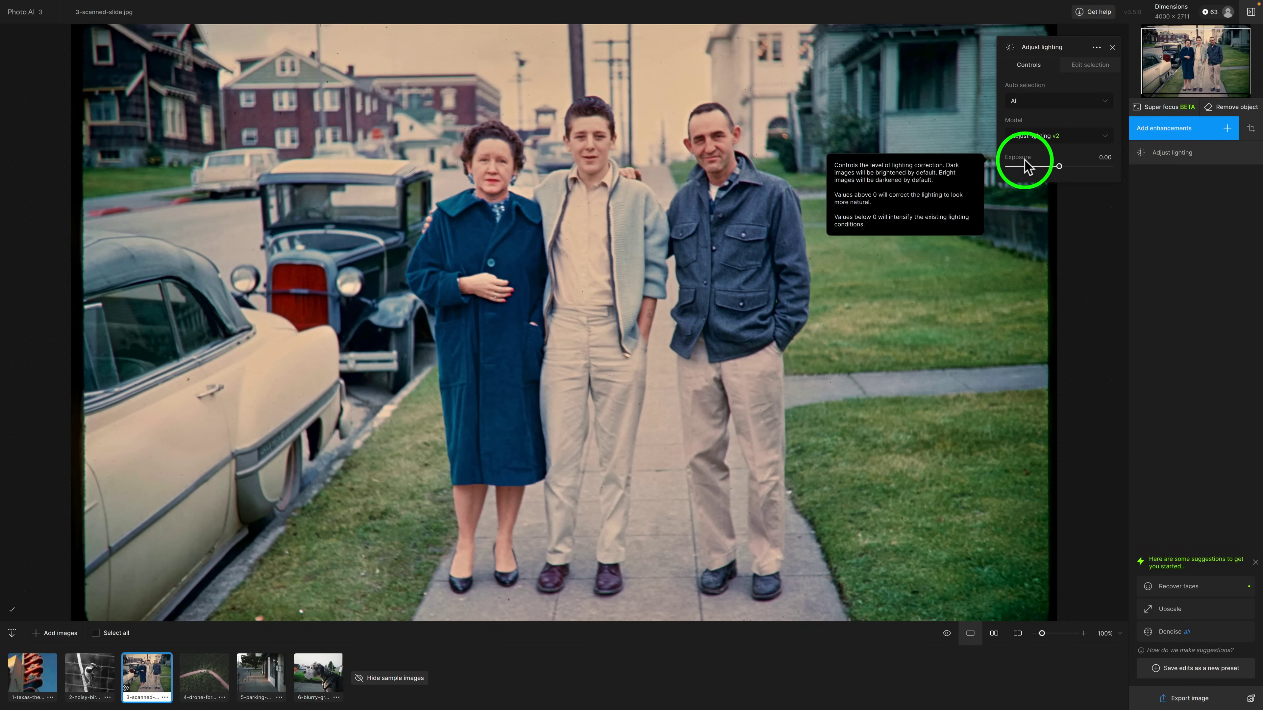
click(1105, 138)
click(1061, 153)
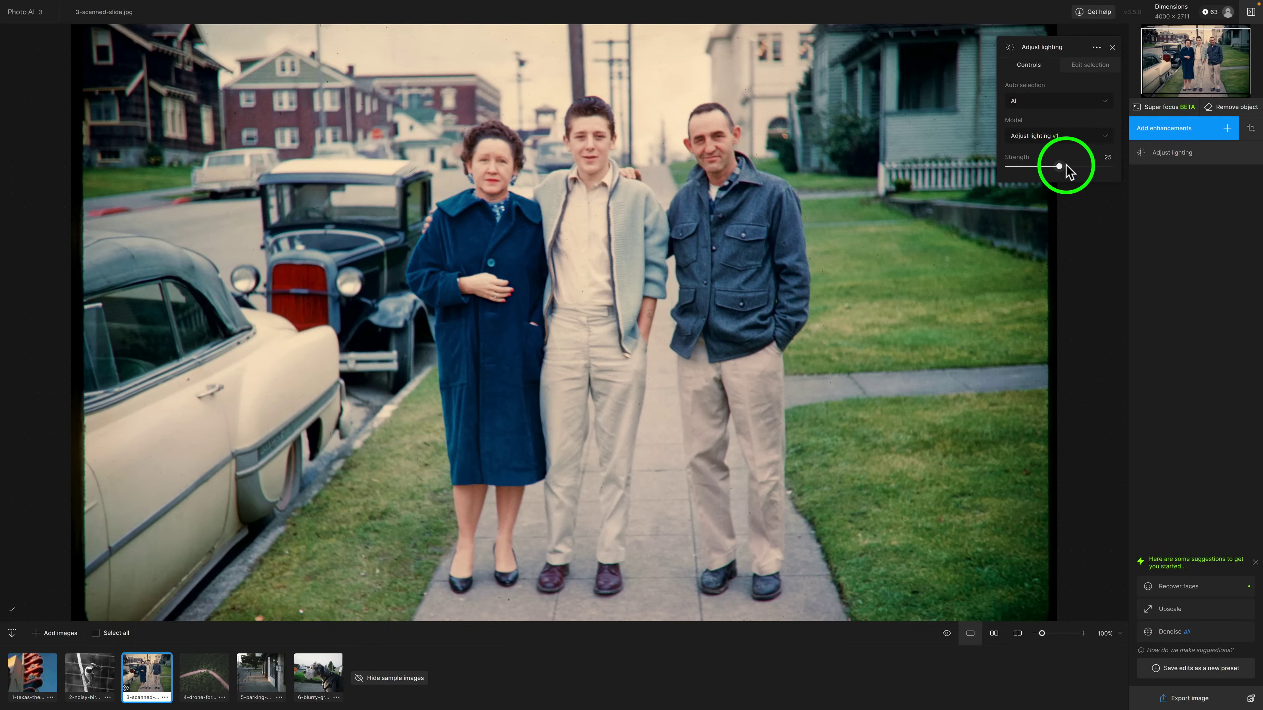
- Set the lighting model to Adjust lighting v2 with exposure -0.06, and toggle the enhancement off and on to compare with the original
click(1064, 135)
click(1058, 154)
click(1053, 168)
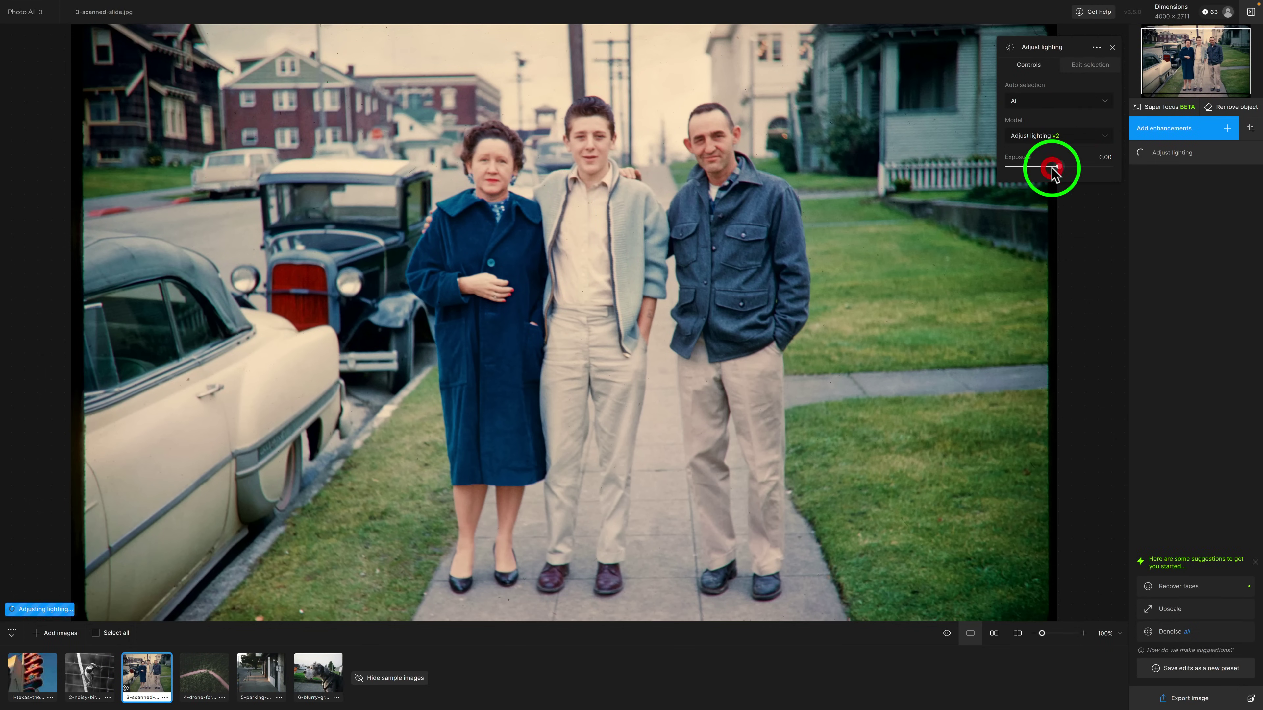
drag(1059, 167, 1056, 170)
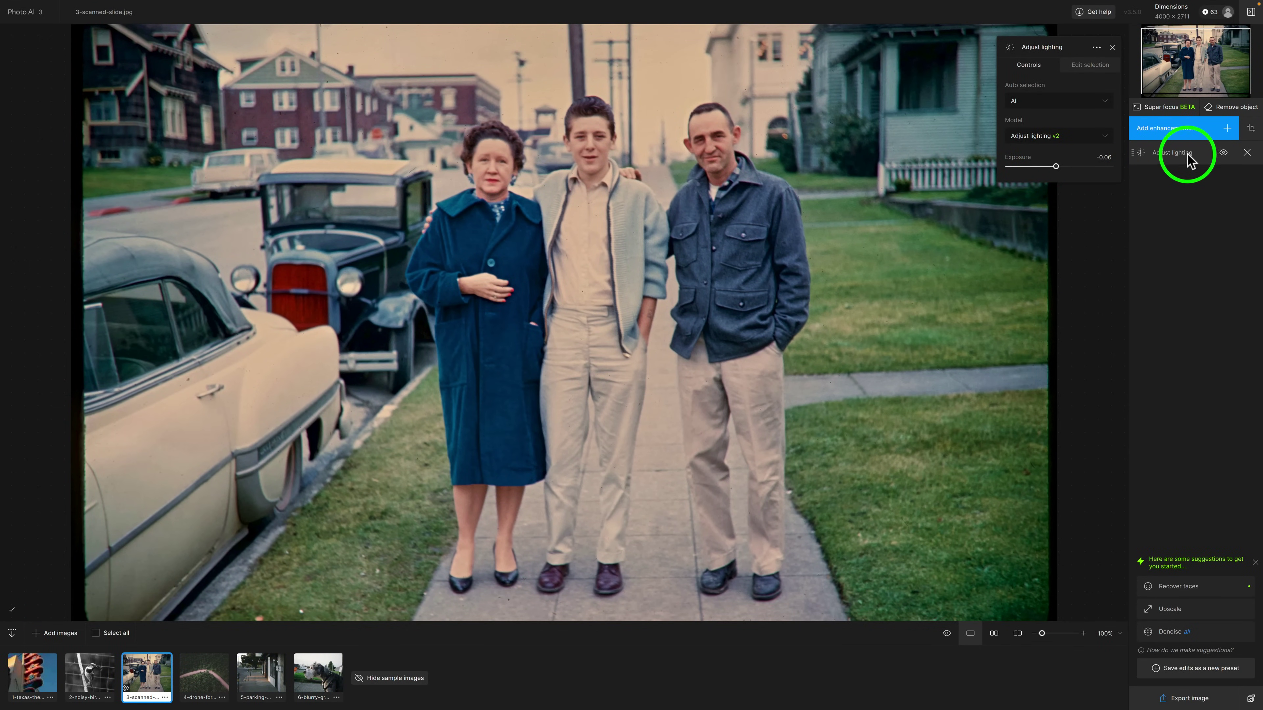
click(1223, 153)
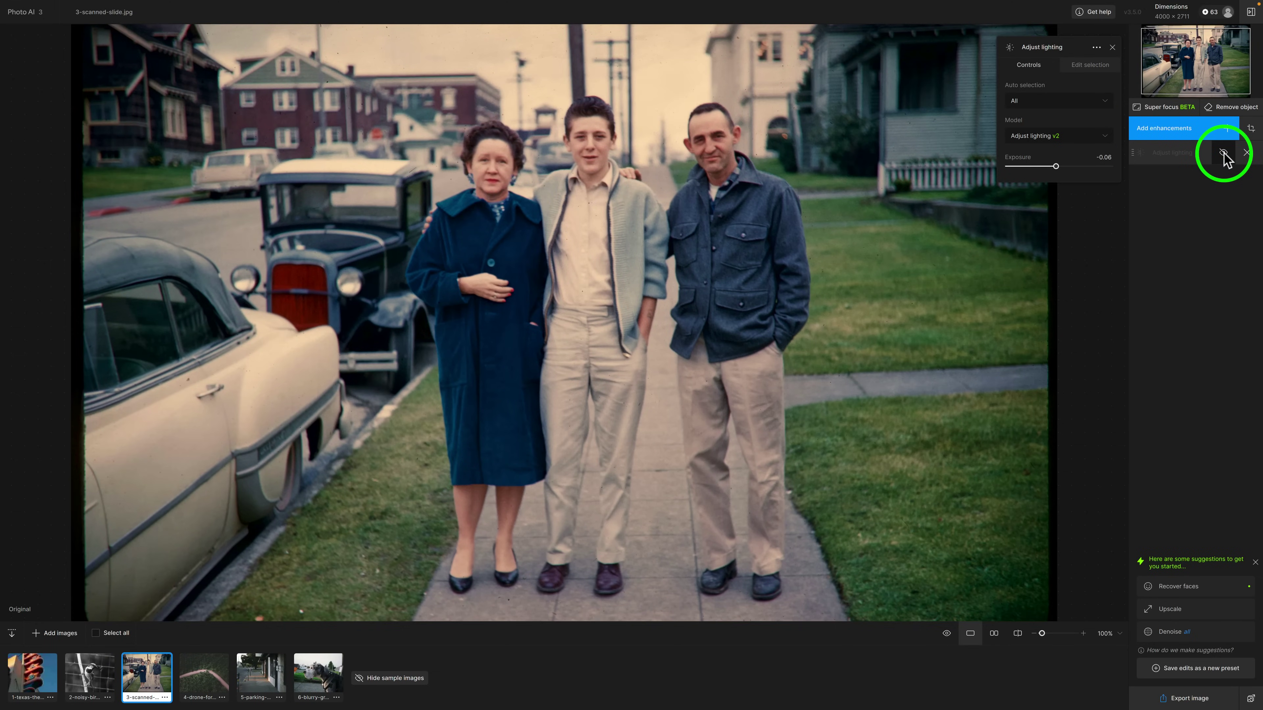
click(1223, 154)
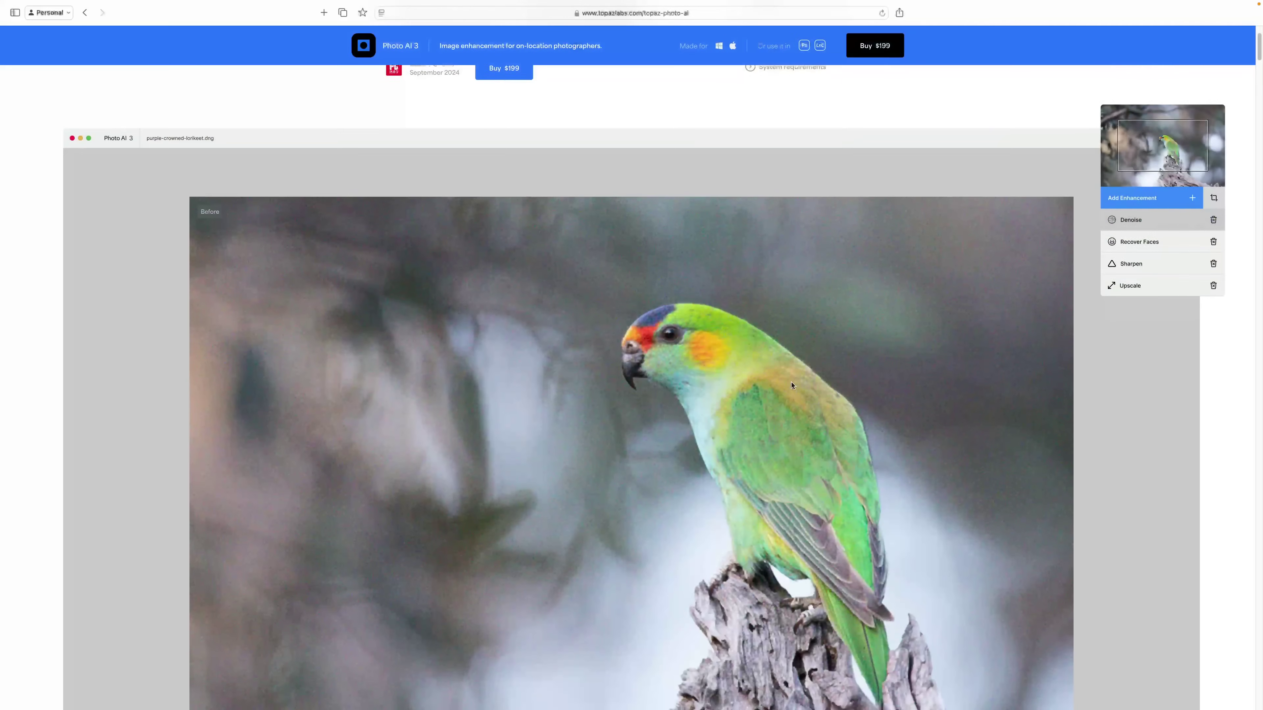
- Switch to the browser and examine the before-and-after enhancement examples on the Topaz Photo AI product page
scroll(791, 385, down, 2)
scroll(792, 385, down, 5)
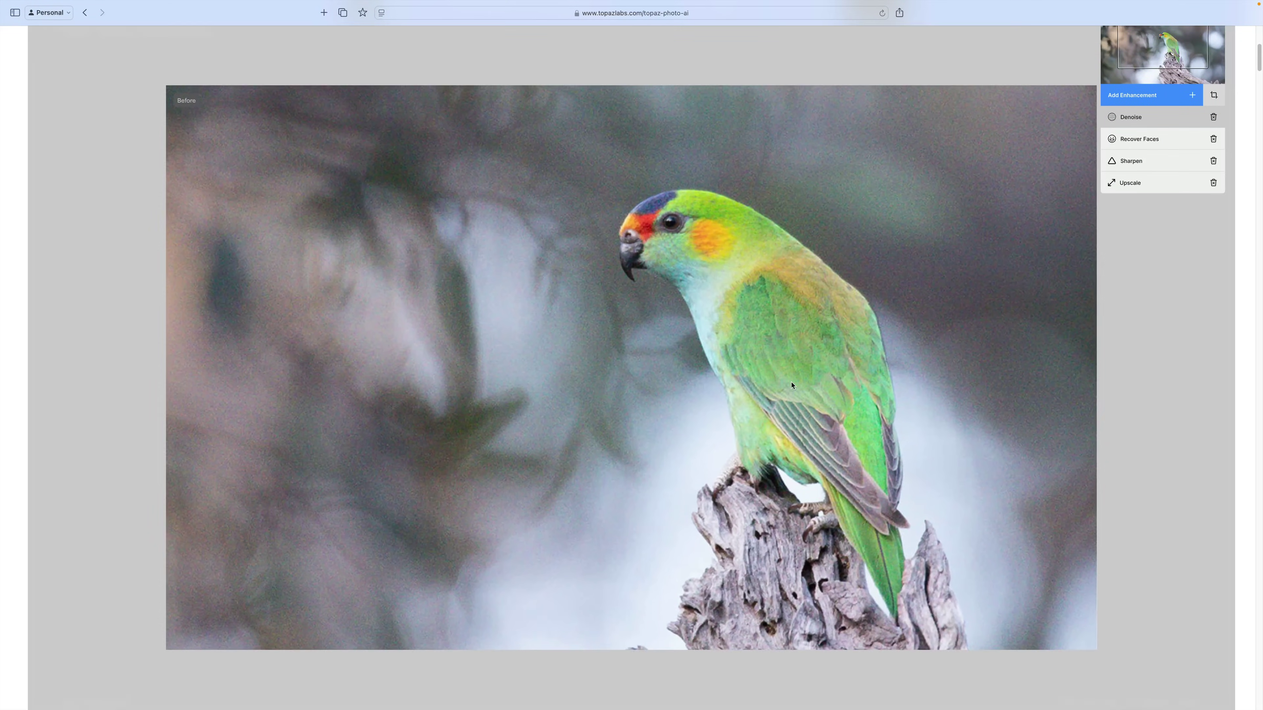
scroll(792, 386, down, 5)
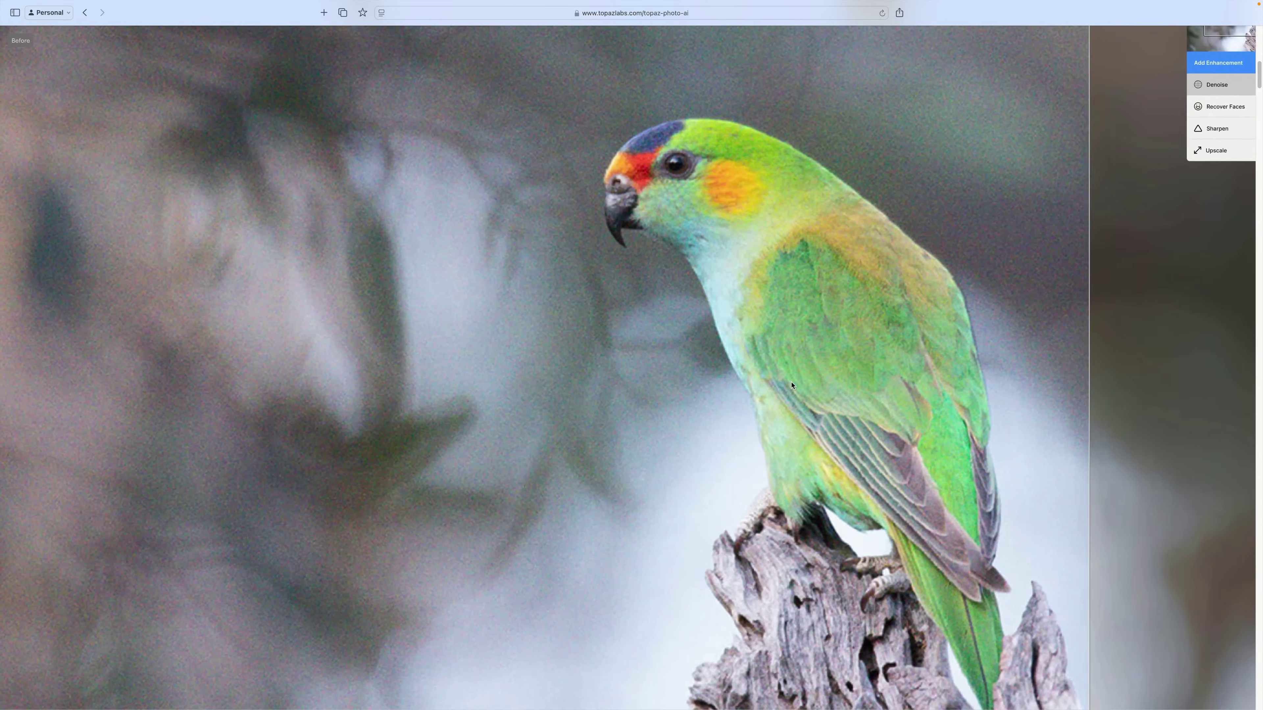
scroll(792, 385, down, 5)
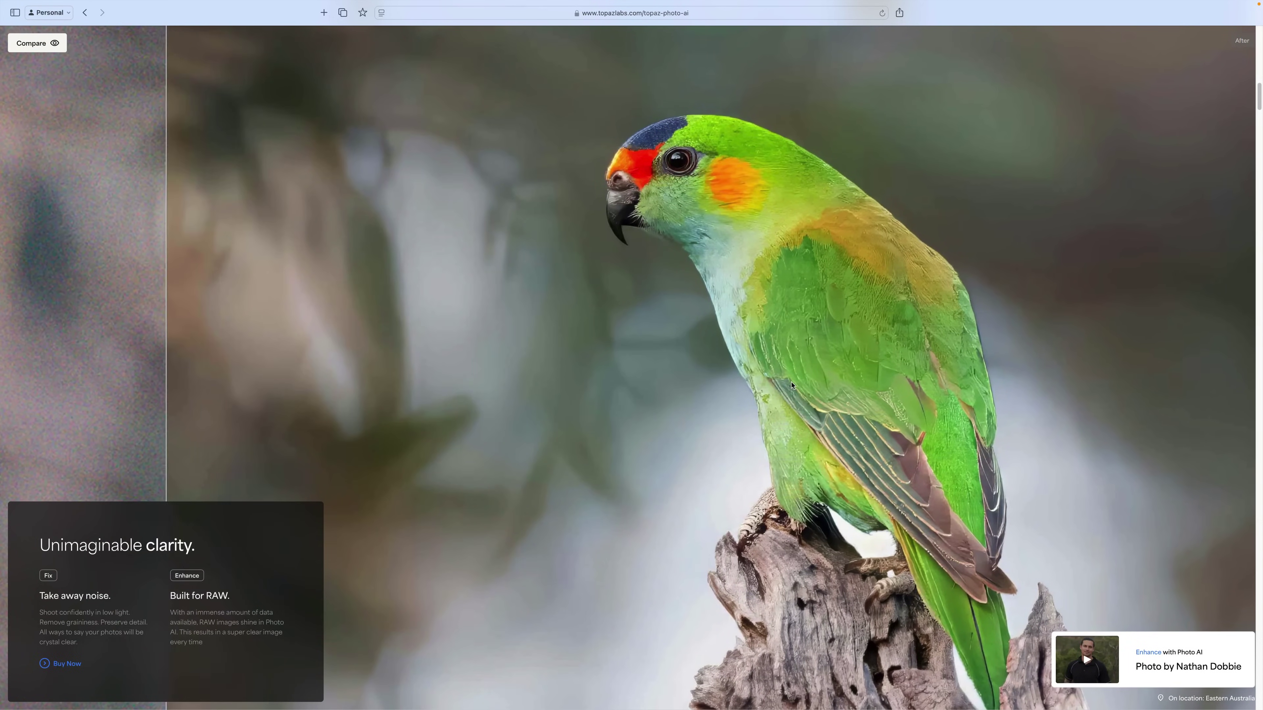
scroll(792, 385, down, 5)
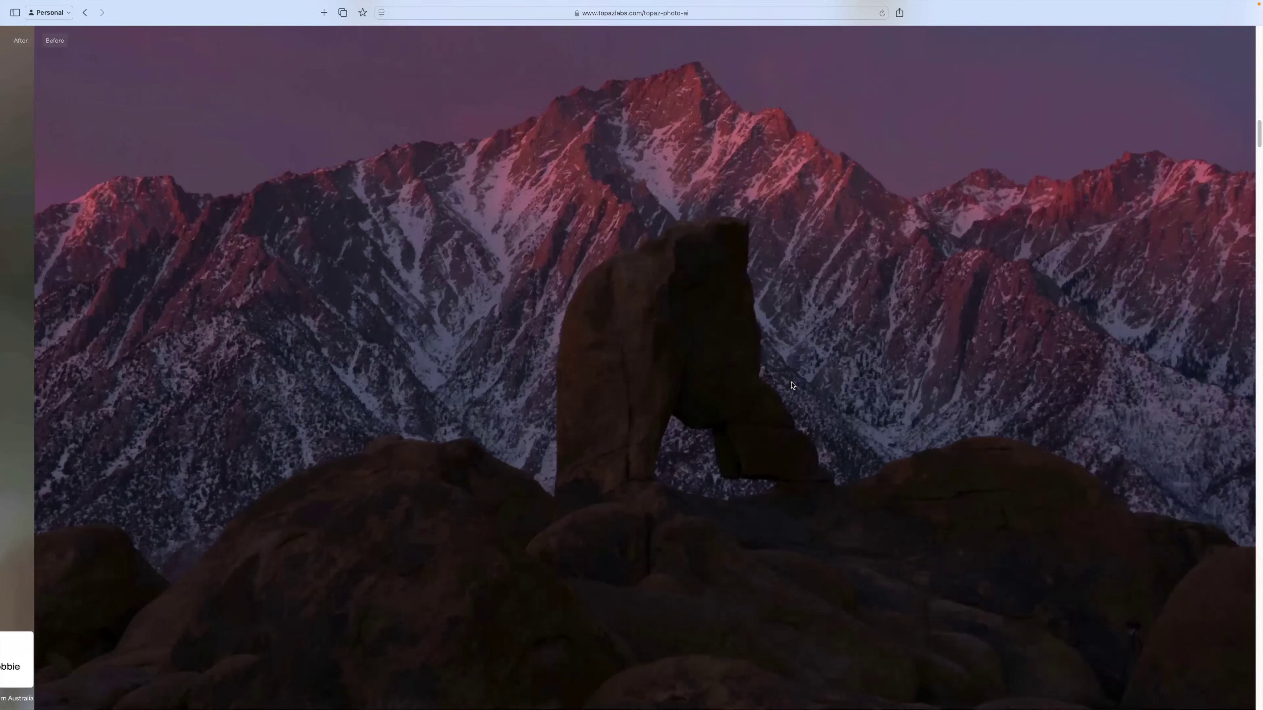
scroll(792, 386, down, 5)
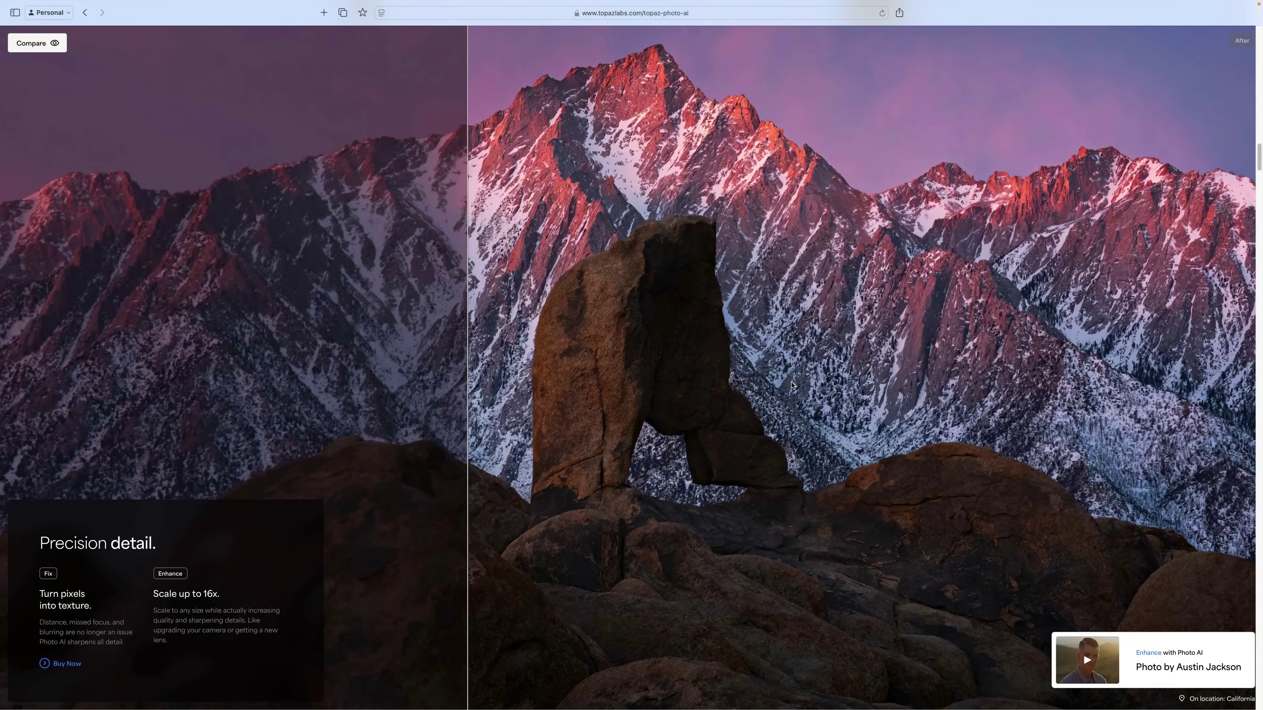
scroll(792, 385, down, 5)
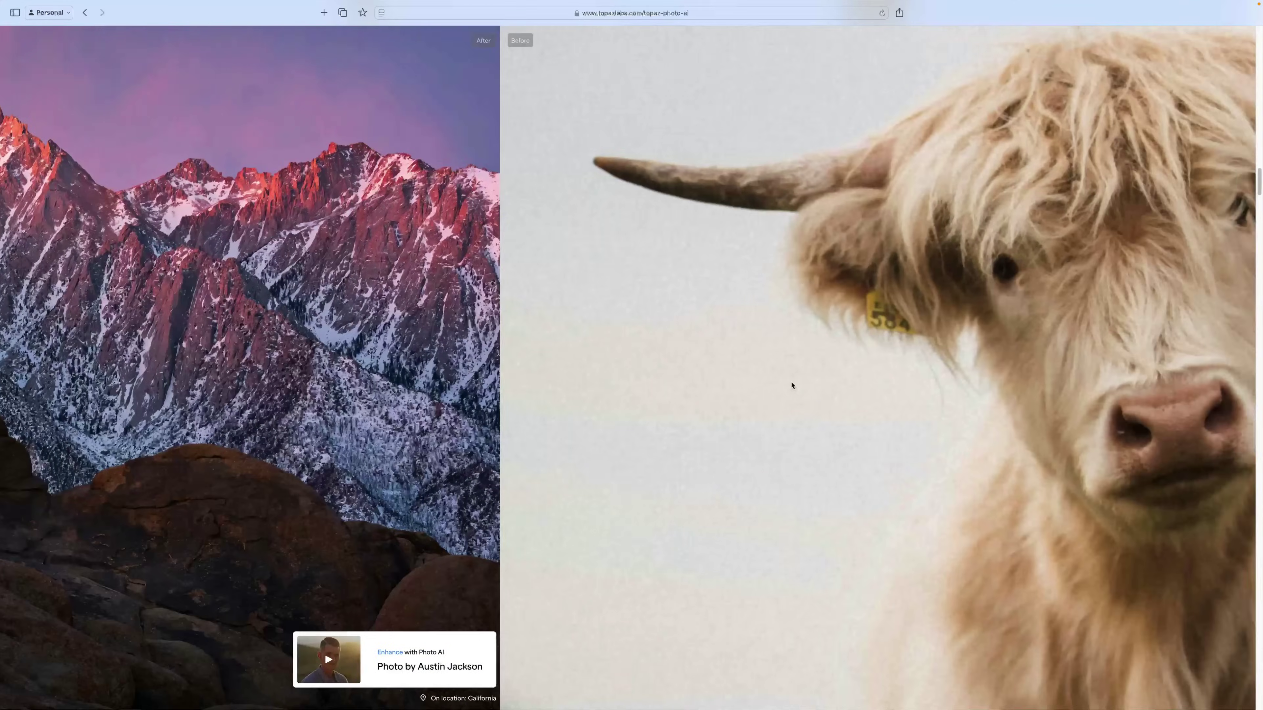
scroll(791, 385, down, 5)
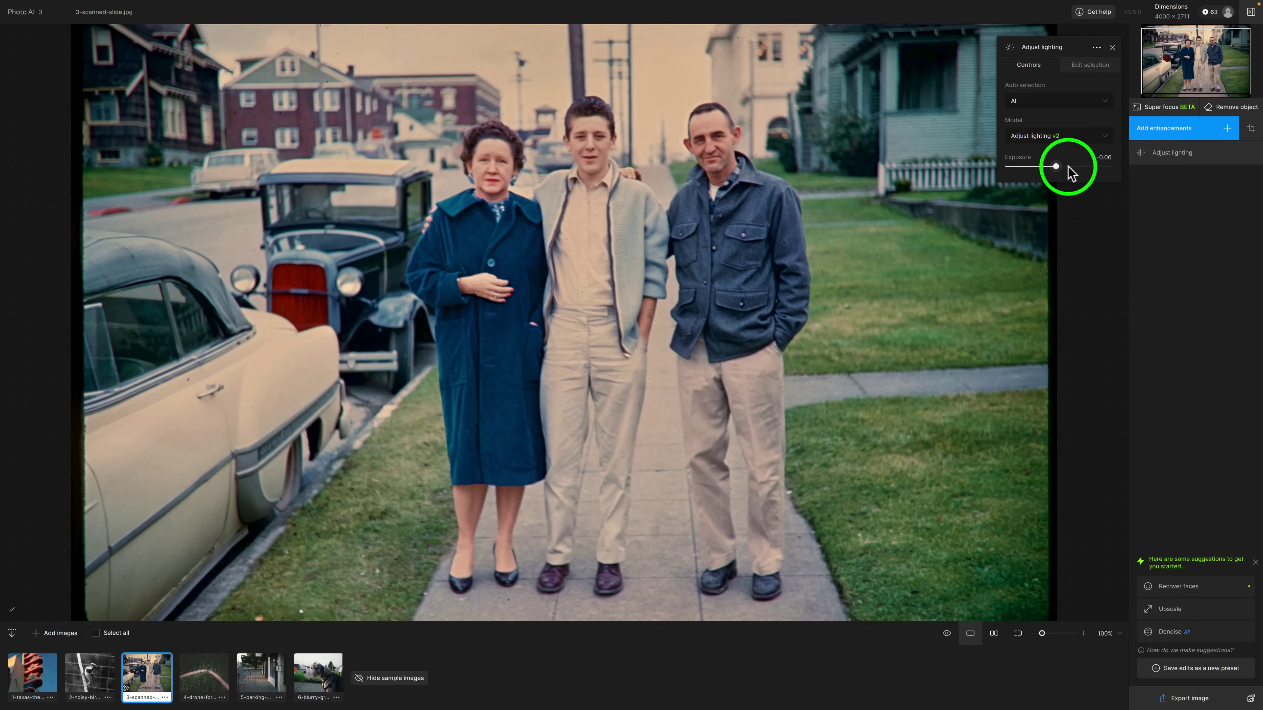
- Switch back to Photo AI and view the photo with Adjust lighting v1, then return to Adjust lighting v2
click(1086, 136)
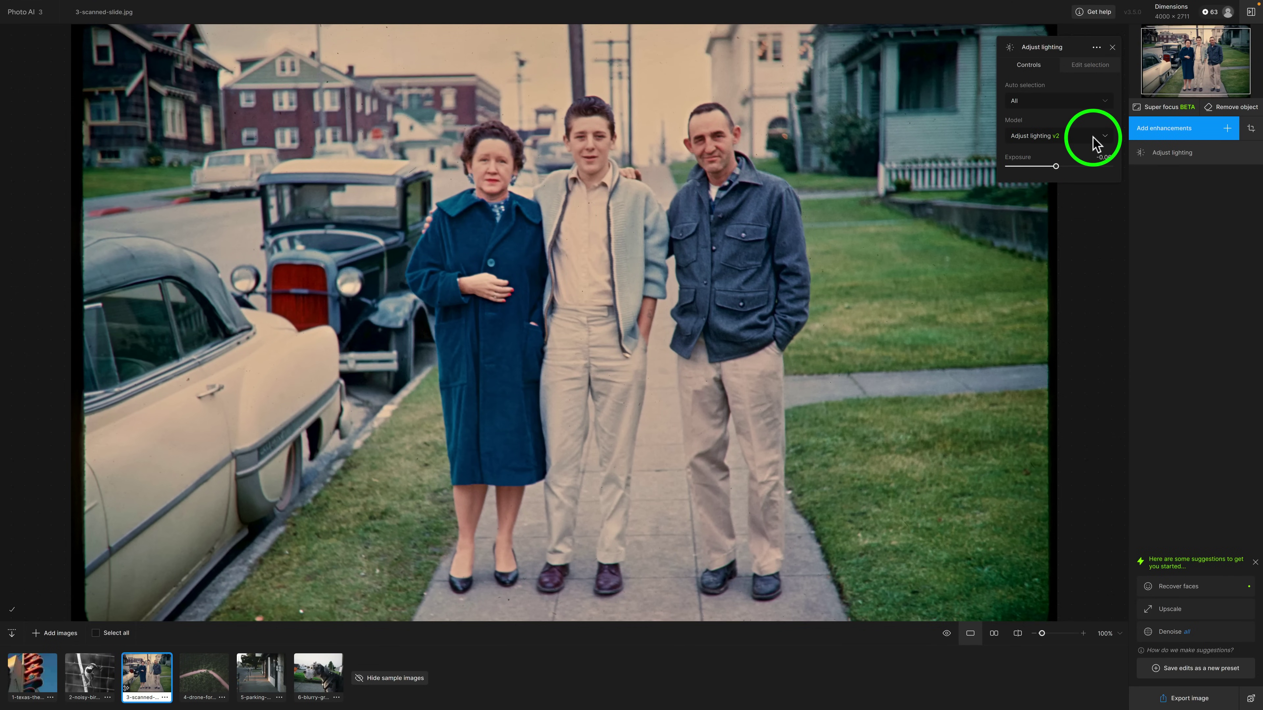
click(1091, 141)
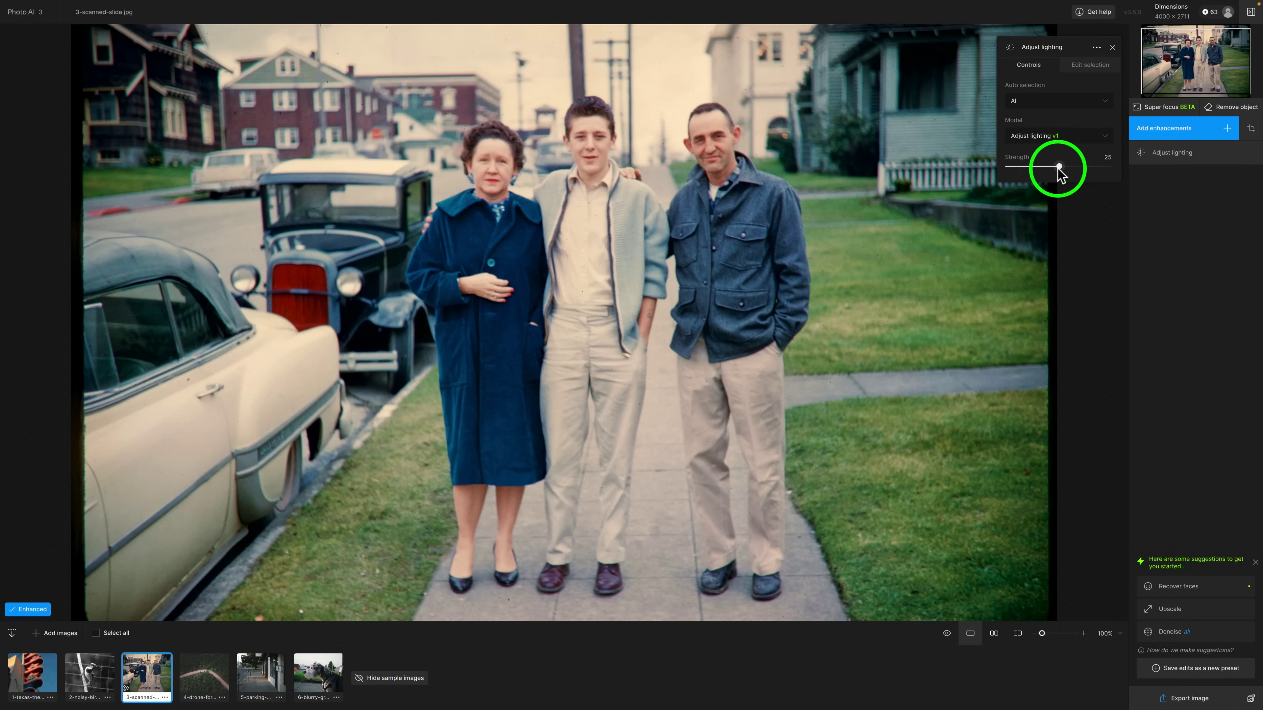
click(1069, 140)
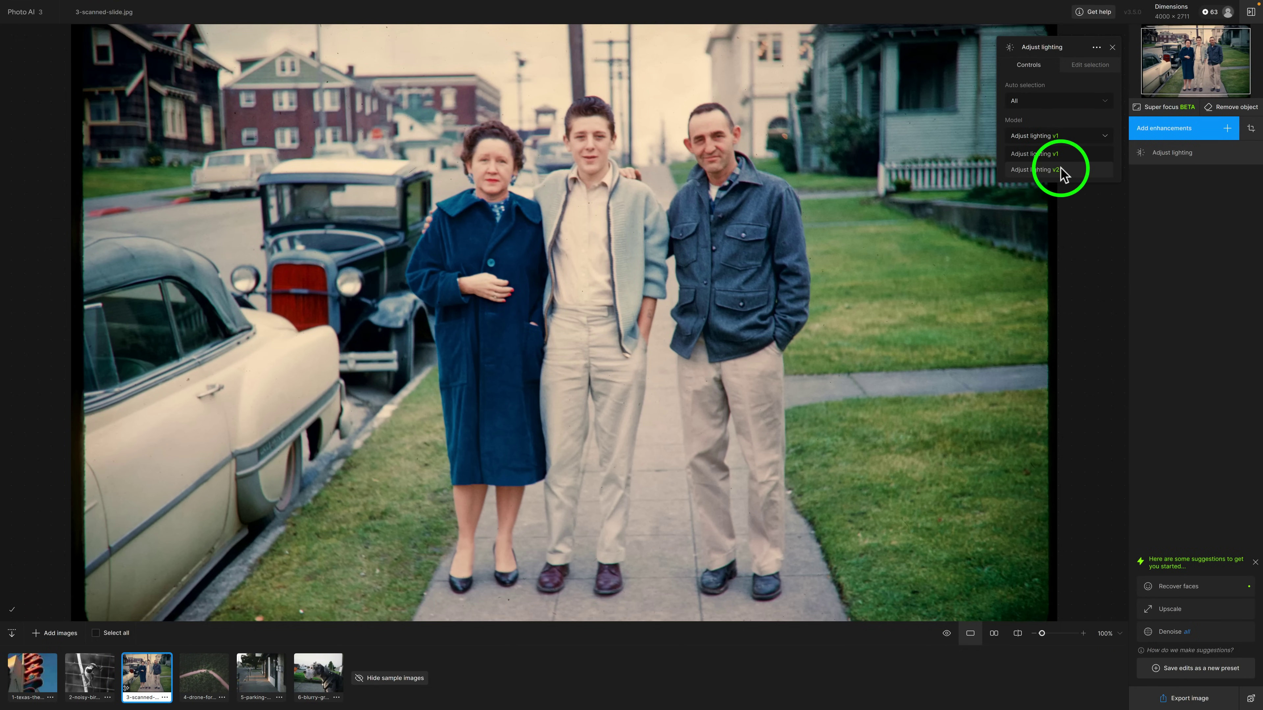
click(1061, 167)
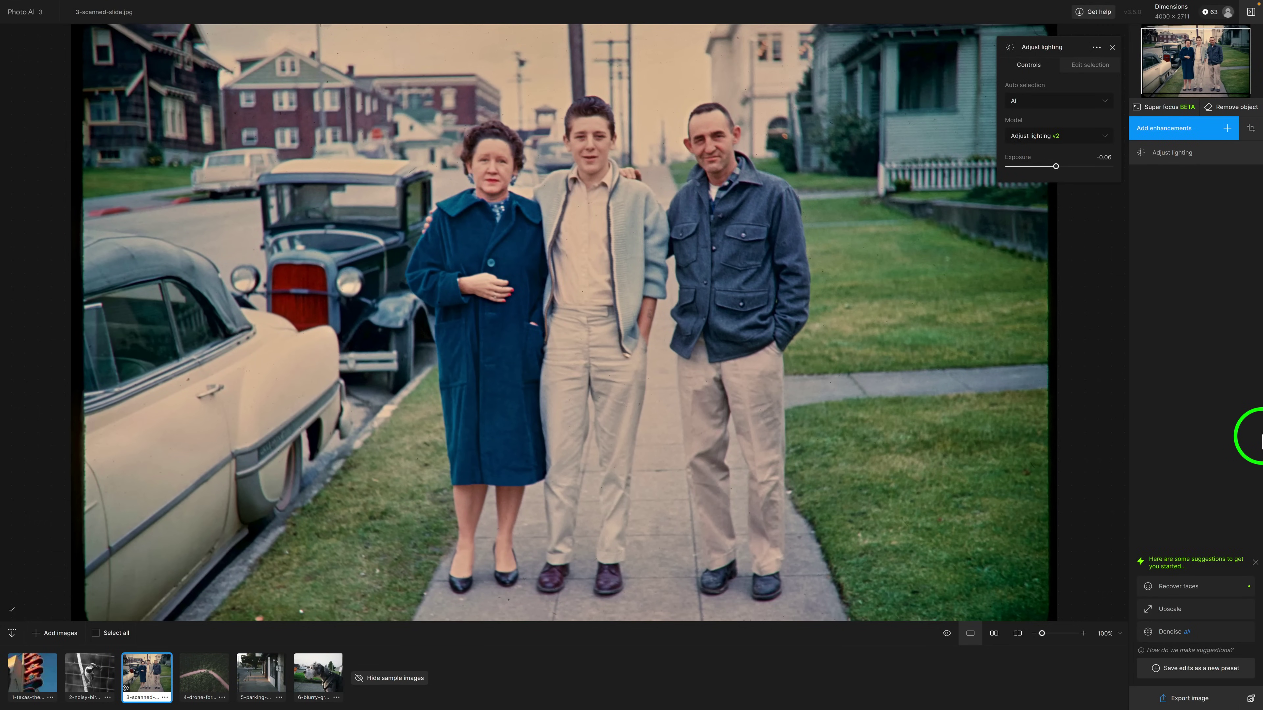
- Open Super focus for the photo with sharpen strength Medium and focus boost None
click(1166, 108)
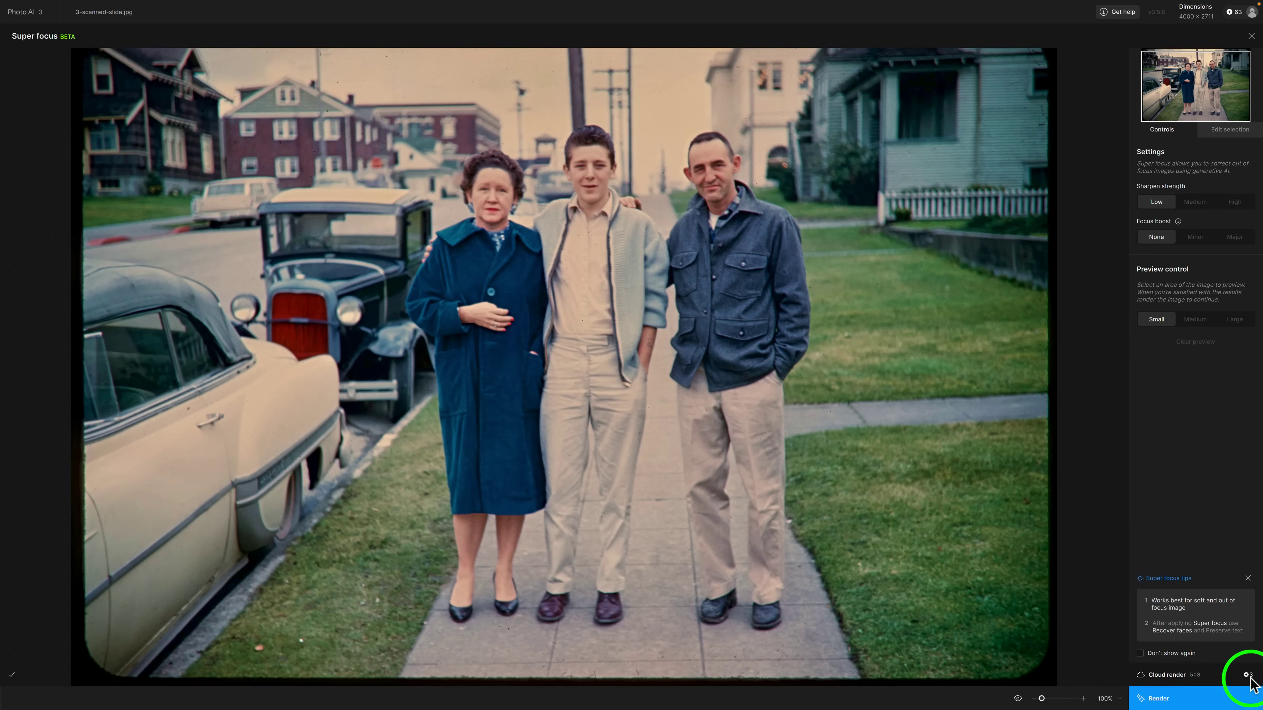
click(1163, 238)
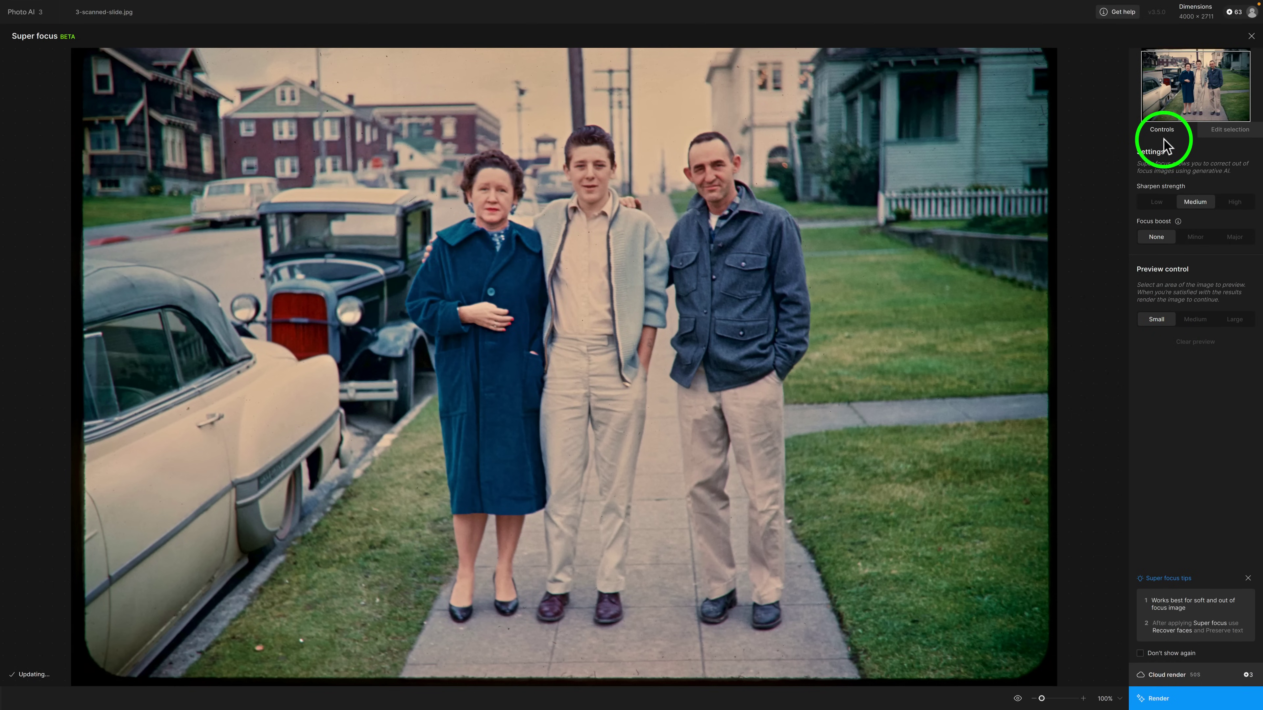
- Mask the Super focus effect with the Subject auto selection, keeping Object selection as the brush type
click(1235, 136)
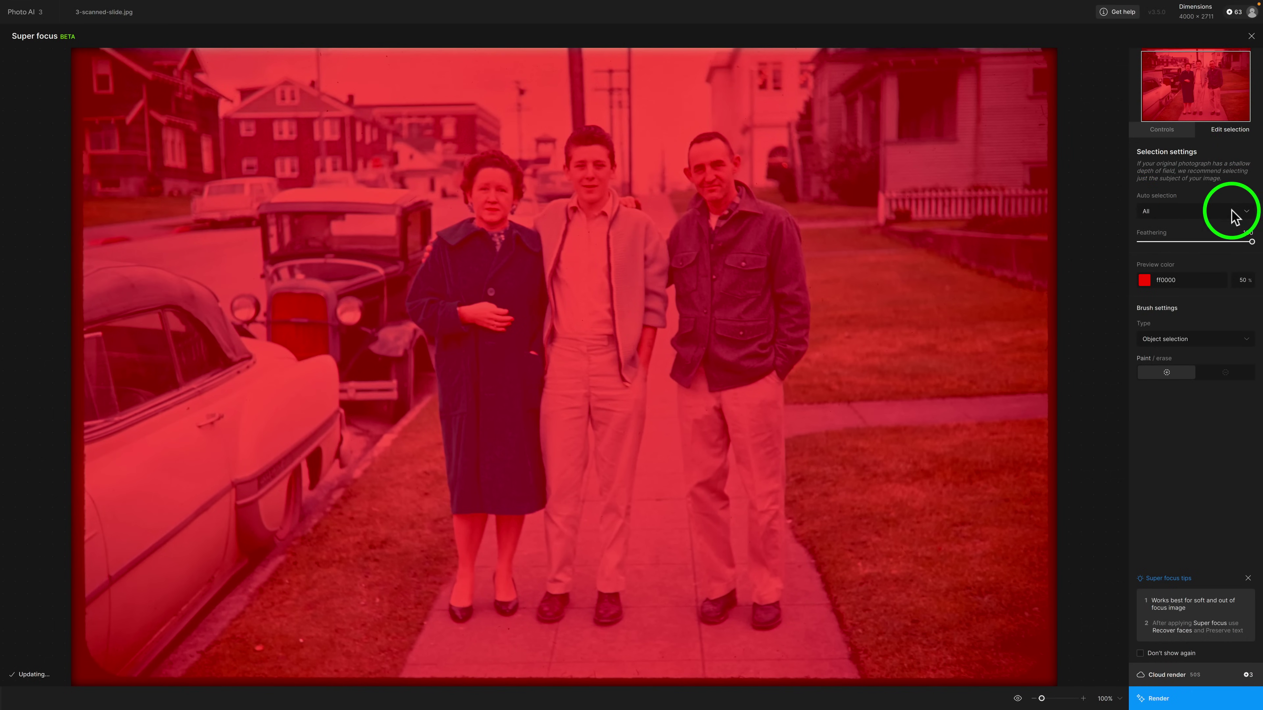
click(1249, 217)
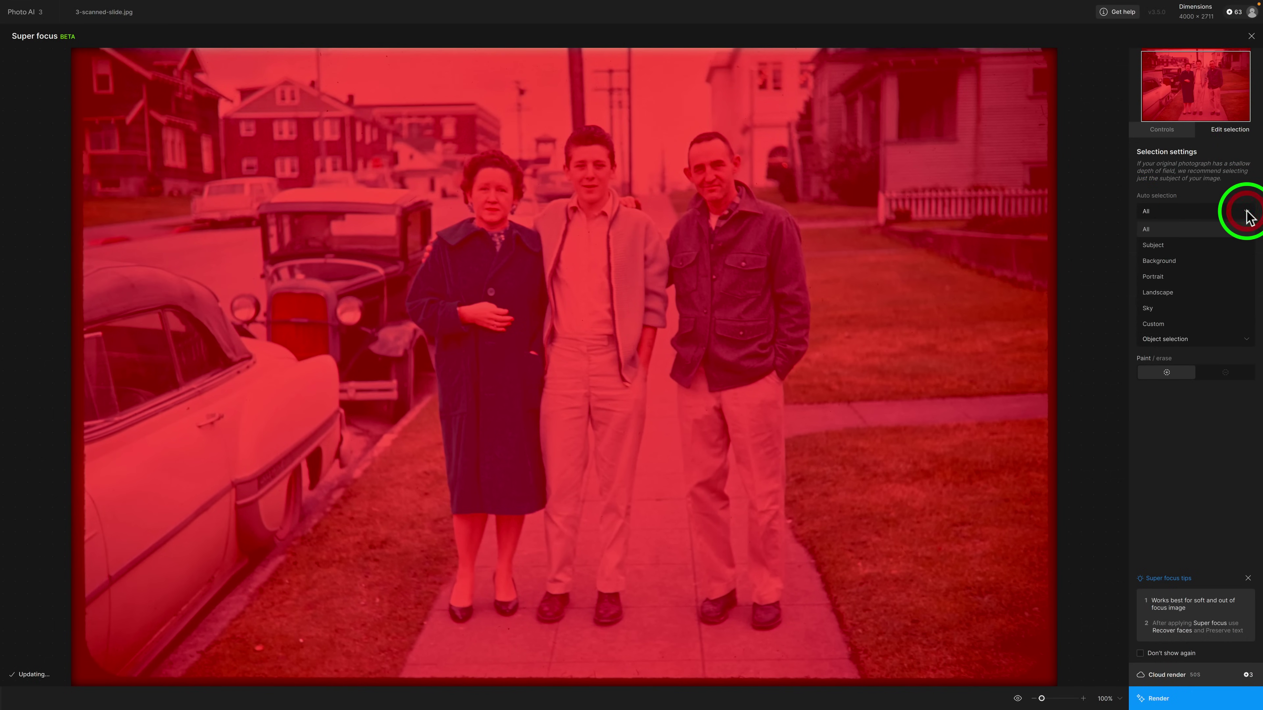
click(1177, 243)
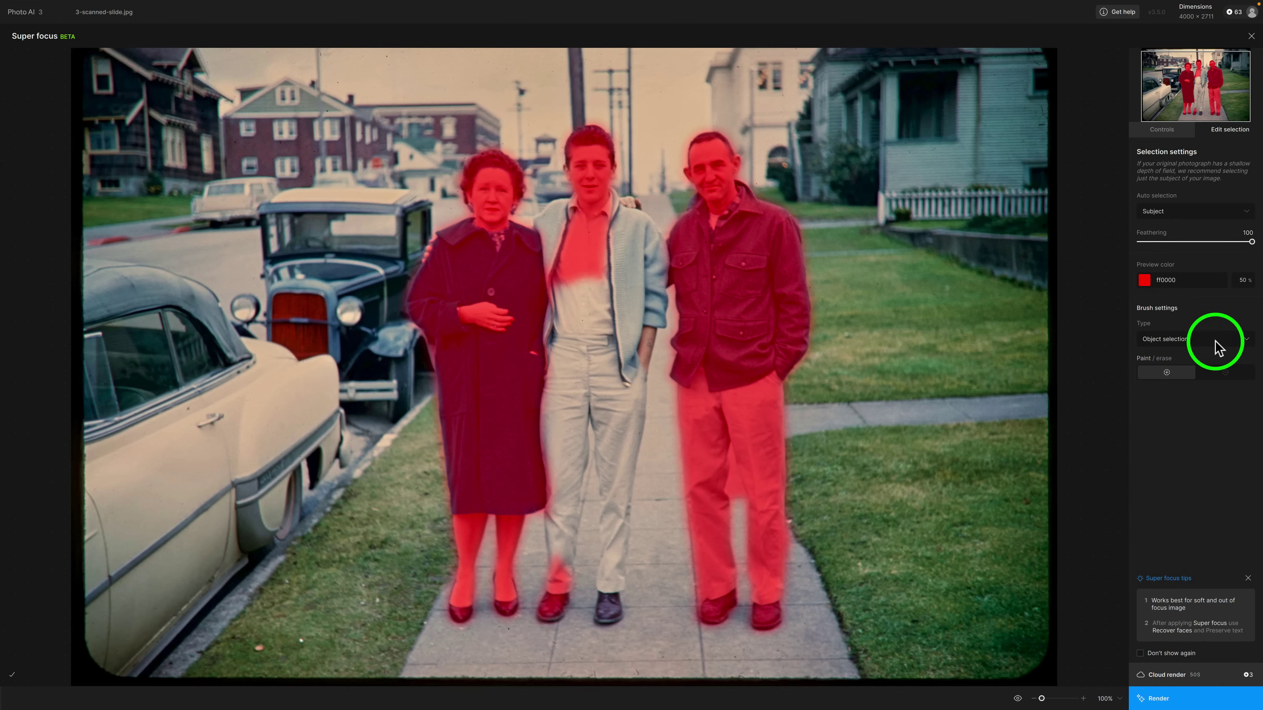
click(1247, 340)
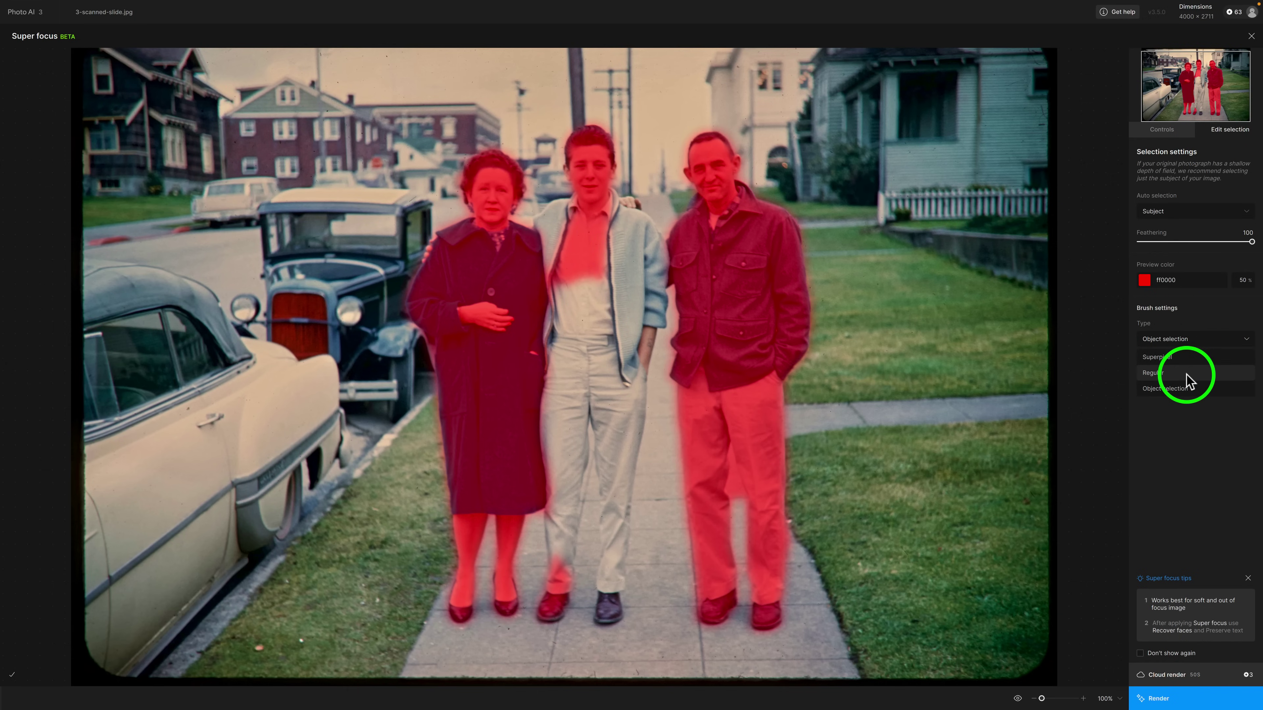
click(1187, 389)
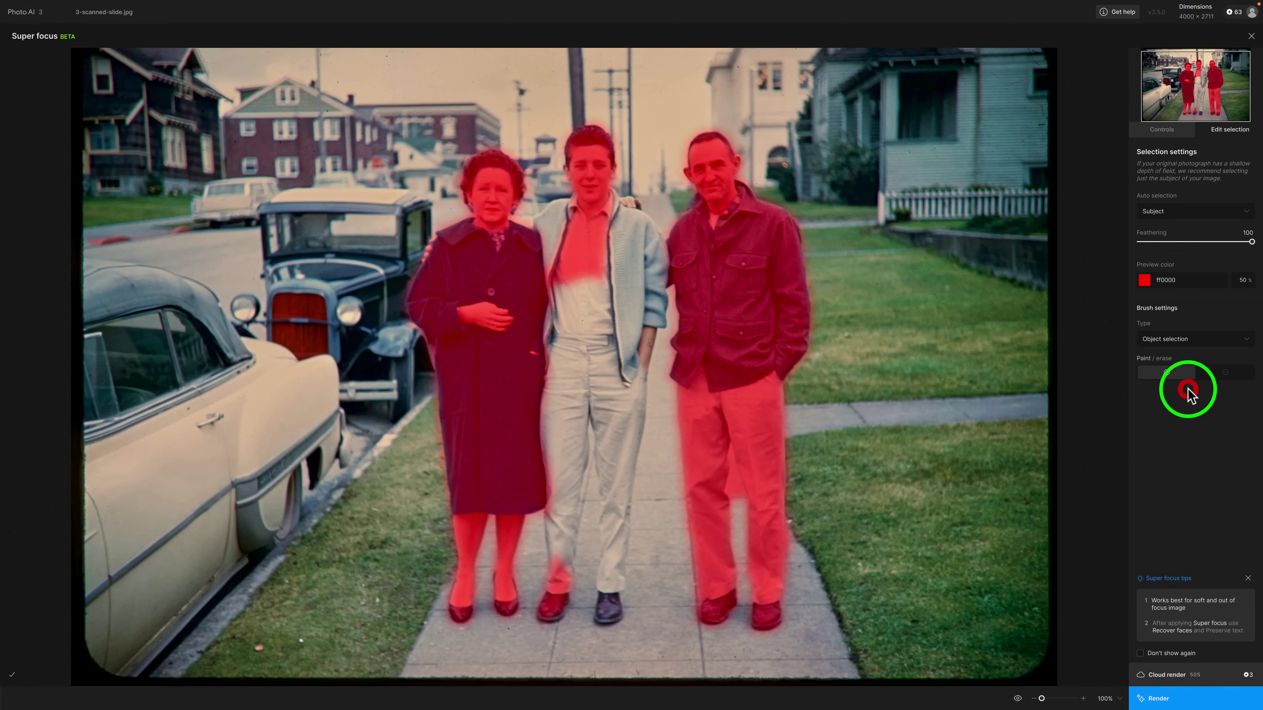
- Add the middle person's jacket, shirt, trousers and unmasked shoe, plus the hand on his shoulder, to the selection
click(633, 241)
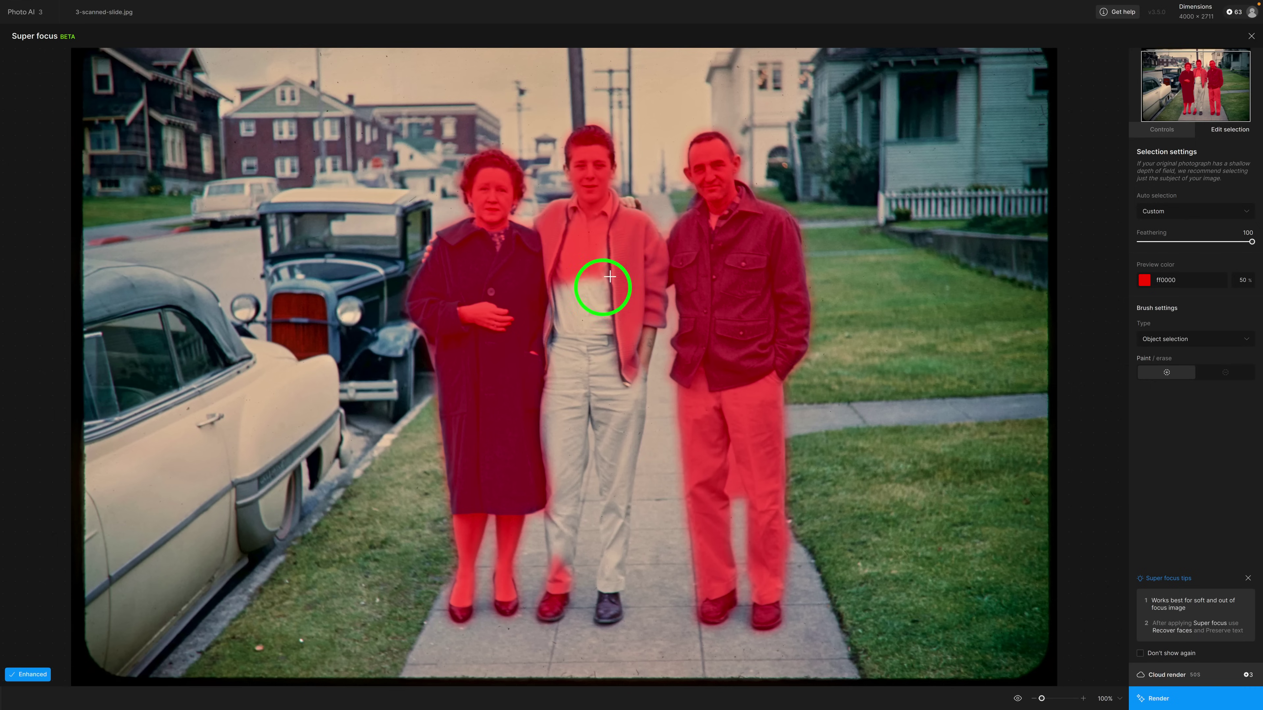
click(590, 310)
click(576, 372)
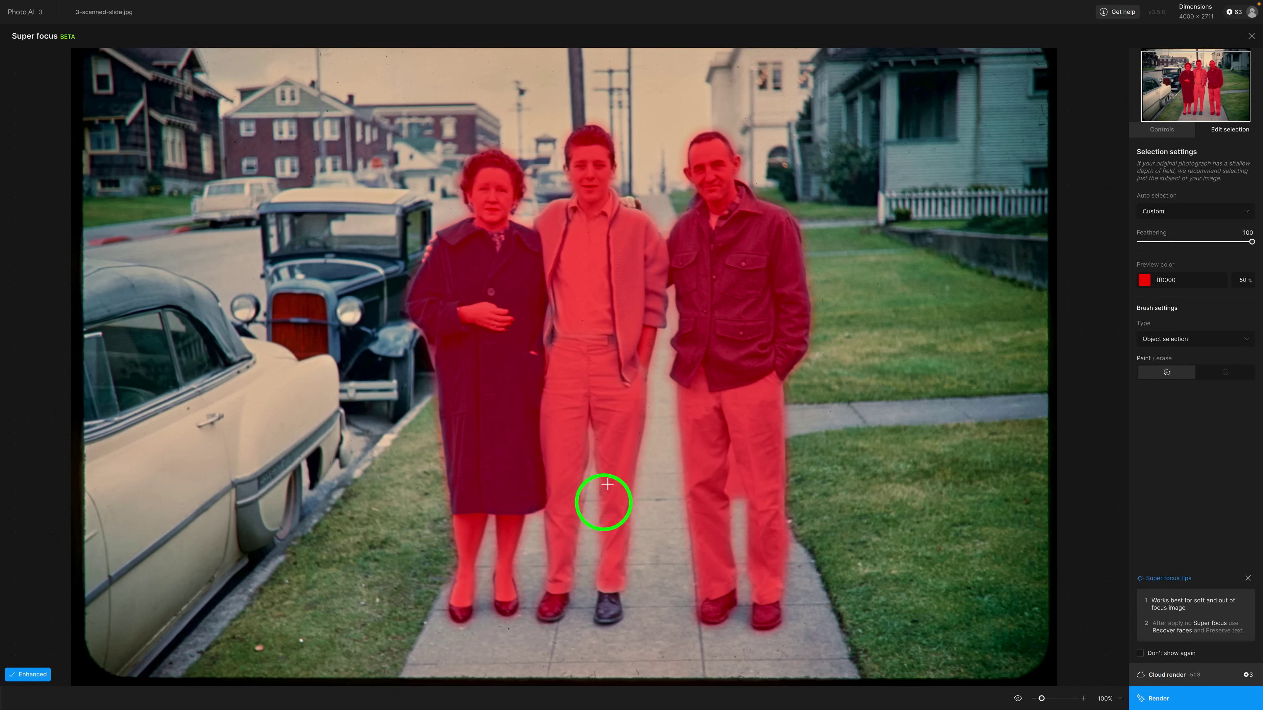
click(608, 605)
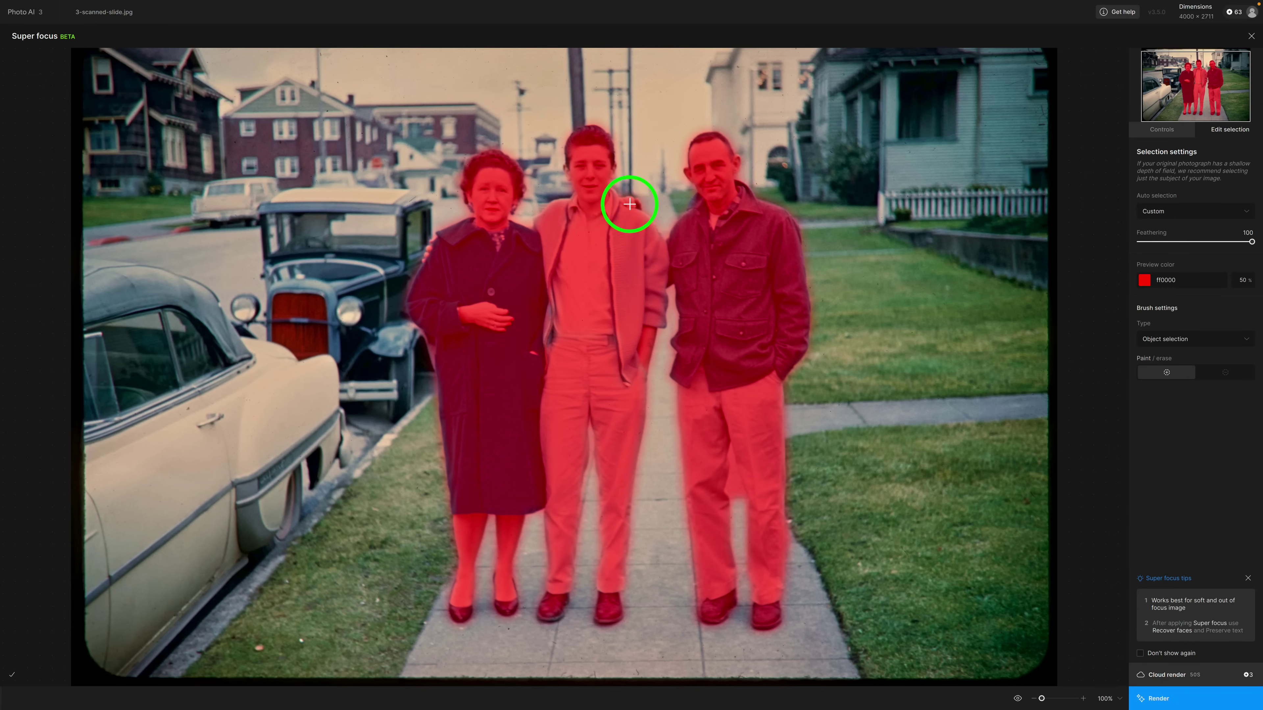
click(630, 204)
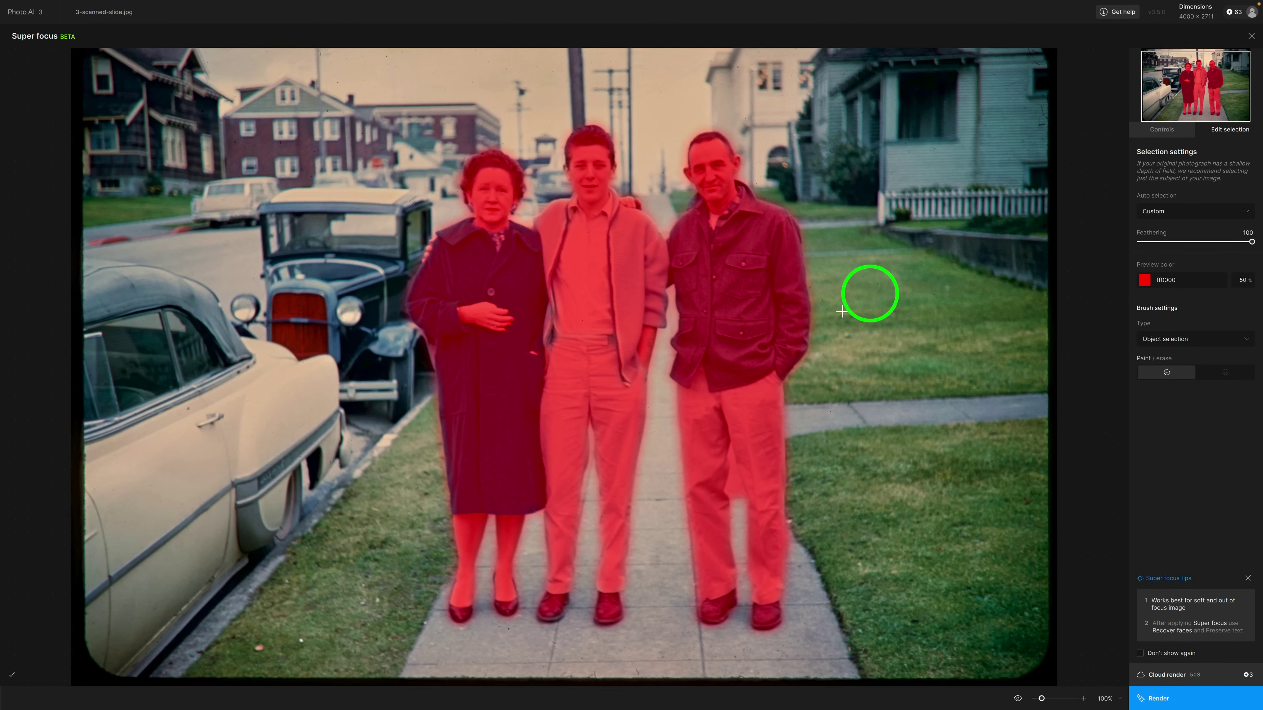
- Return to the Super focus settings and choose Medium sharpen strength
click(1175, 134)
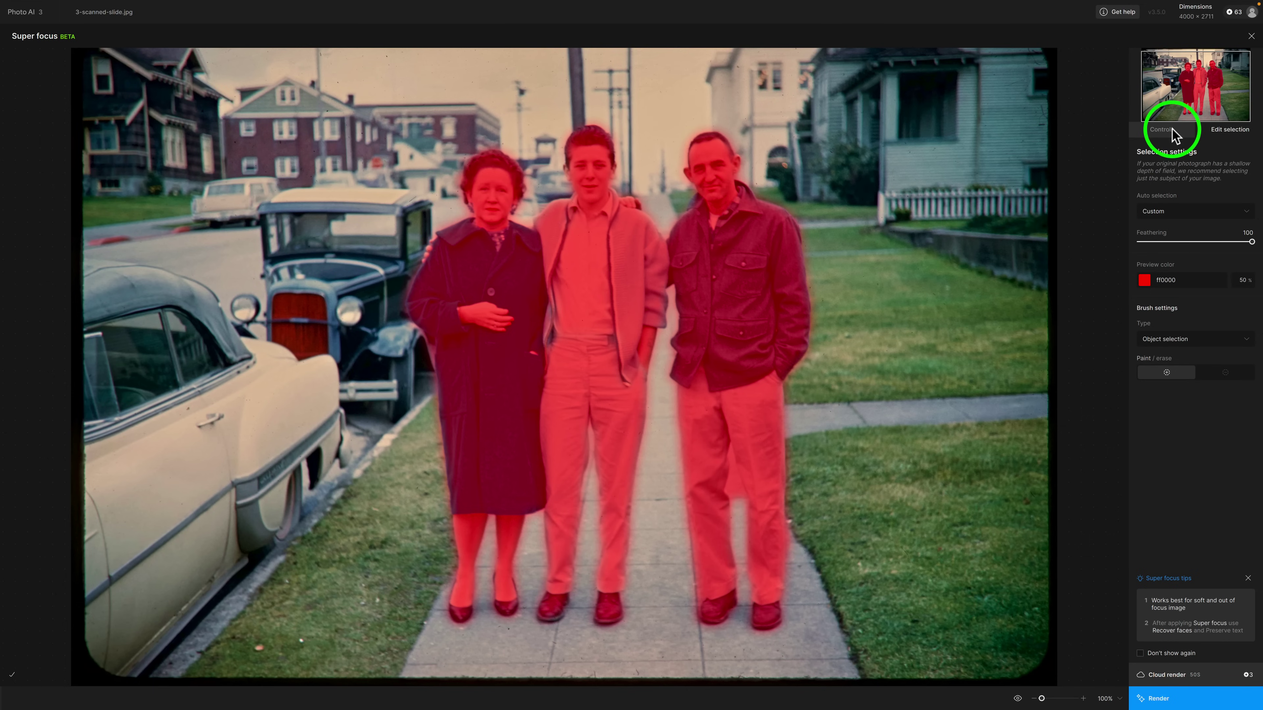
click(1157, 208)
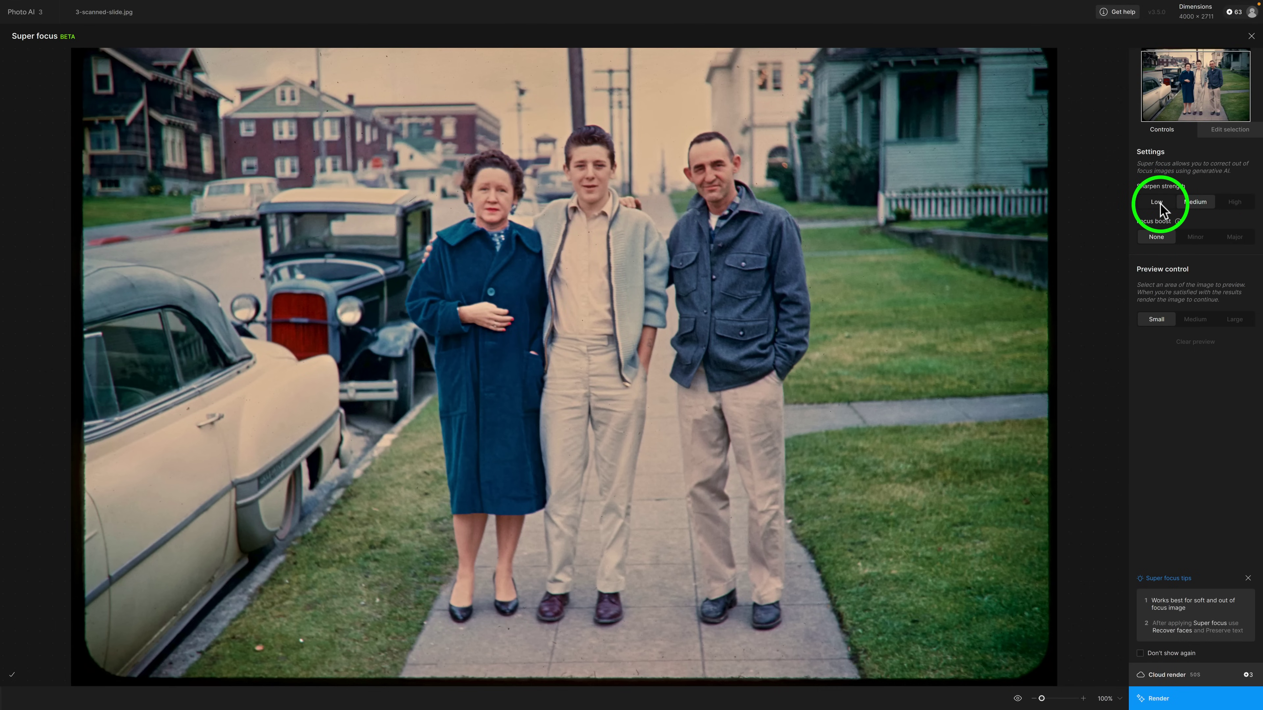
click(1195, 207)
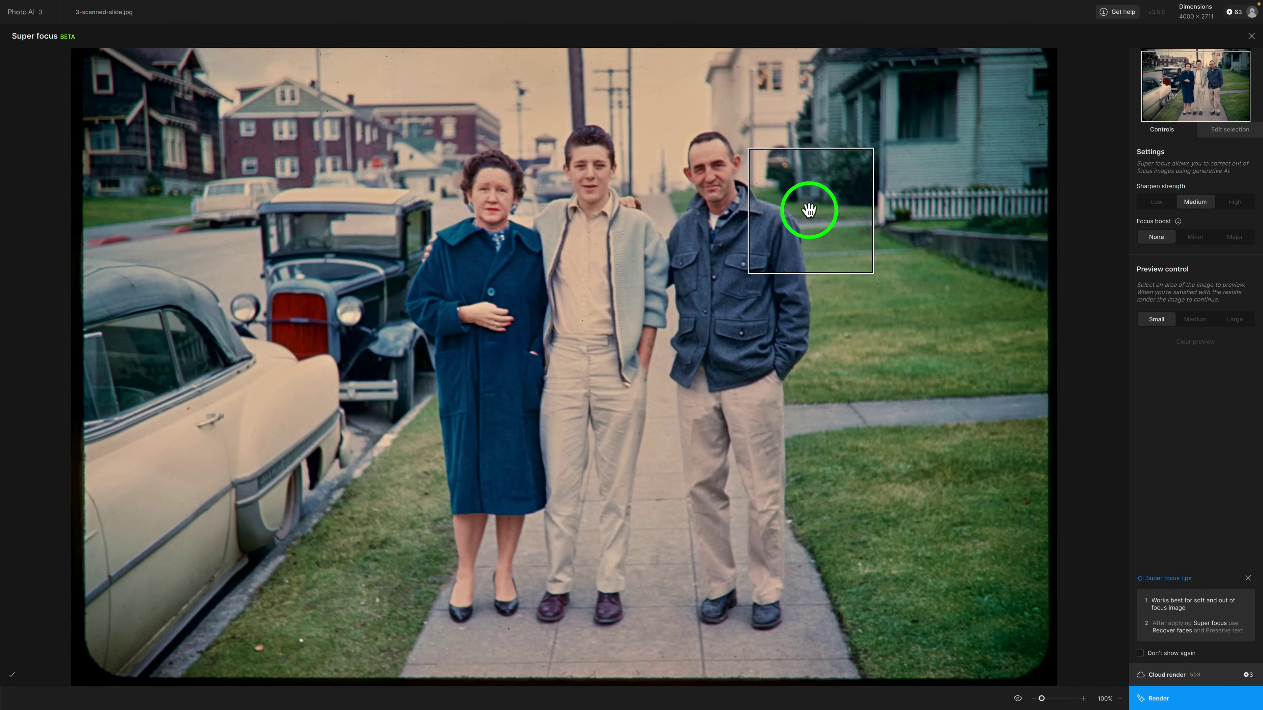
- Generate a small Super focus preview around the face of the man in the blue jacket and compare it with the unenhanced photo
click(725, 180)
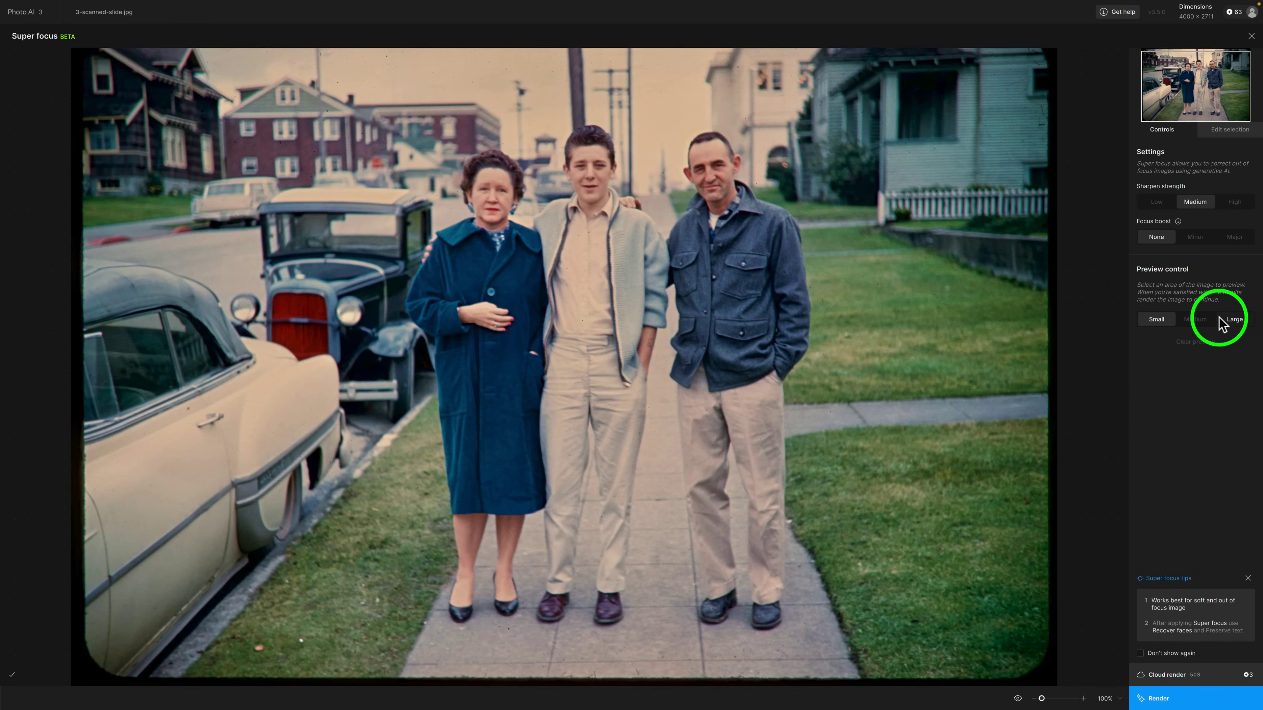
click(715, 175)
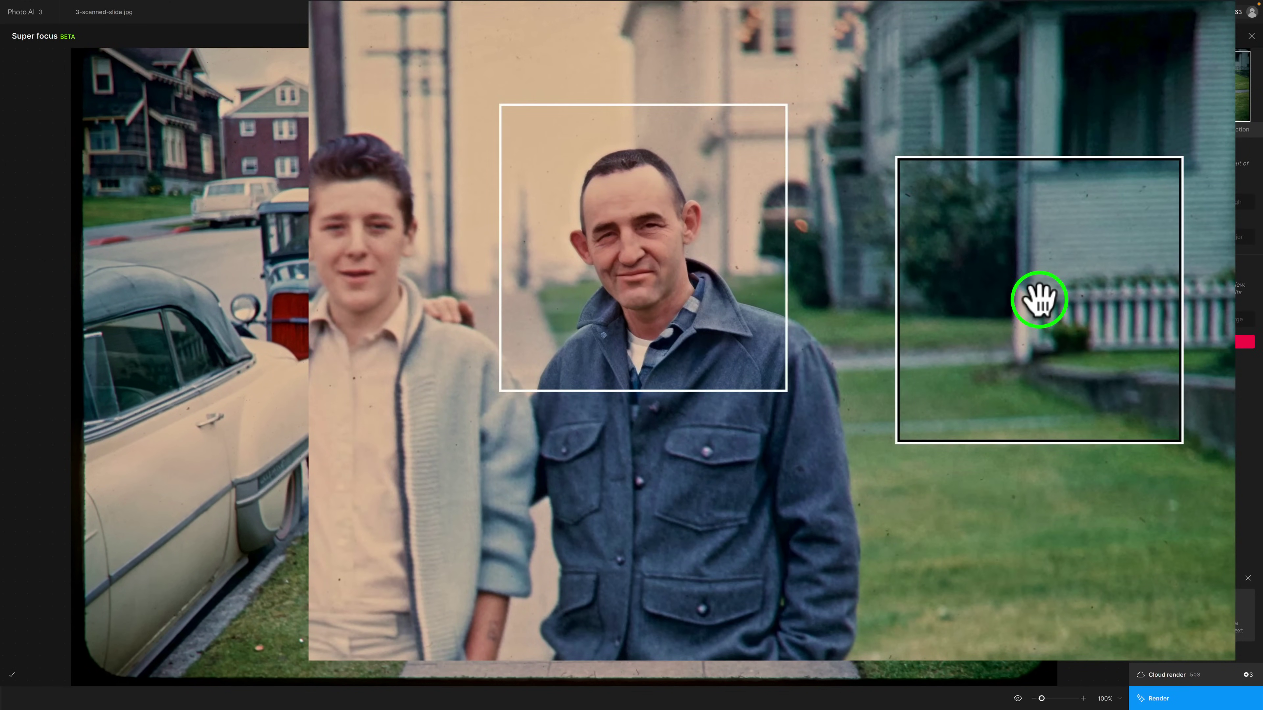
click(1039, 300)
click(1039, 300)
click(1039, 299)
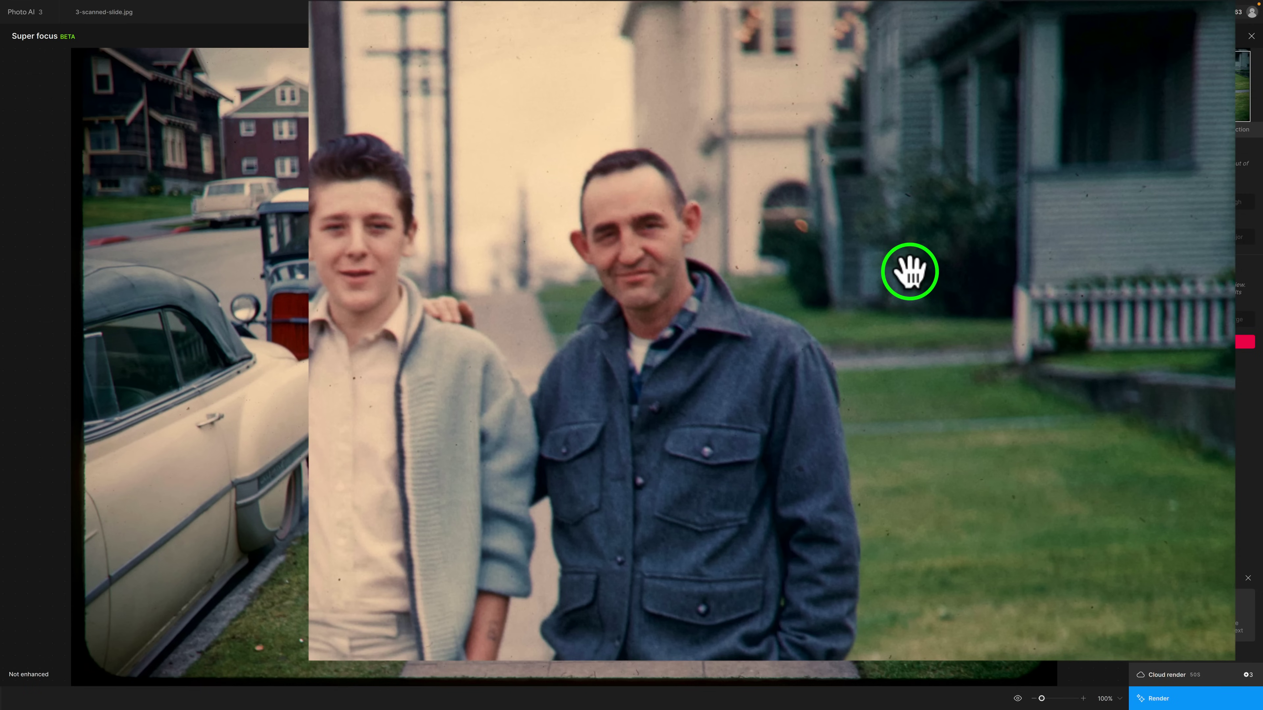
click(925, 272)
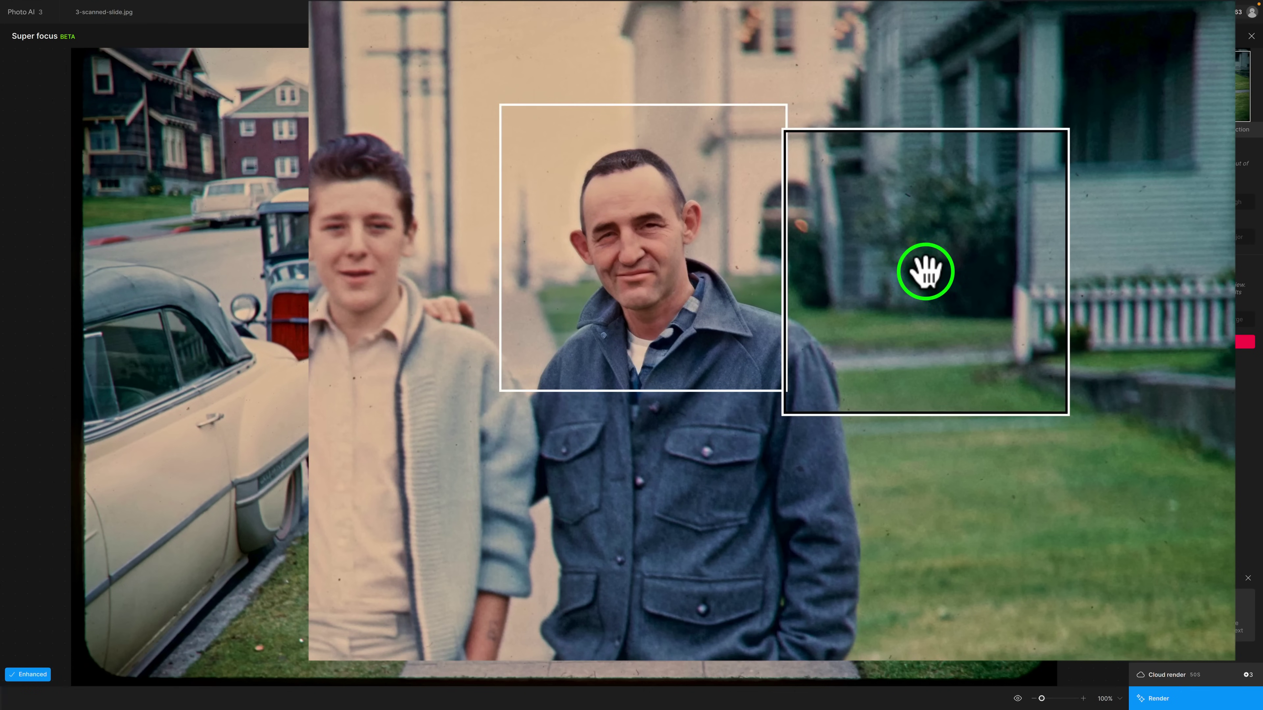
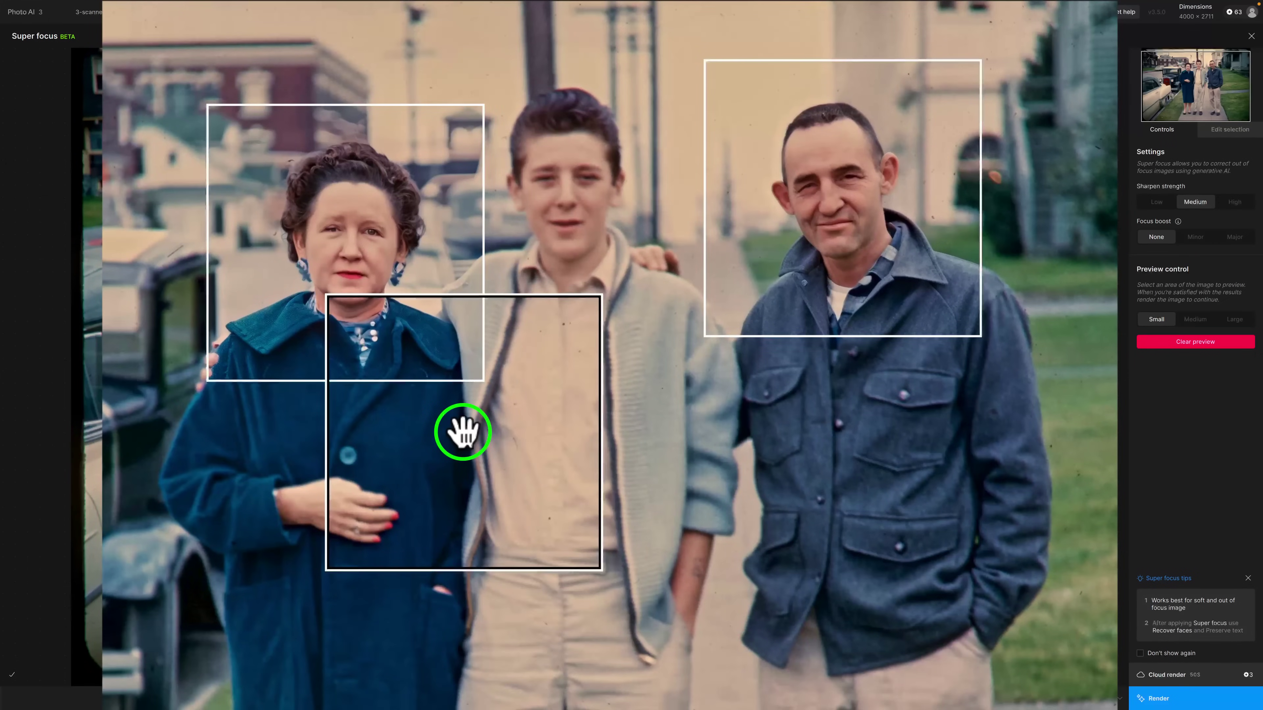
- Preview the lower part of the man's blue jacket with focus boost at None, and clear all the previews
click(937, 557)
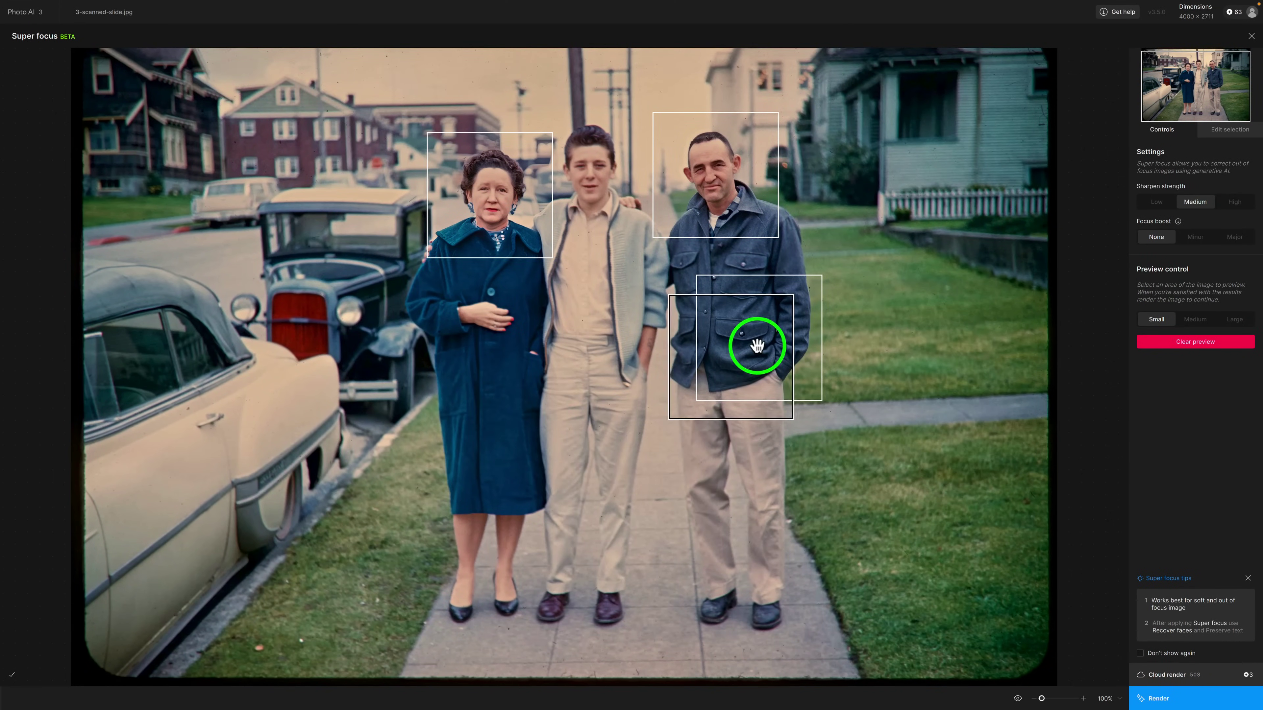
click(1154, 236)
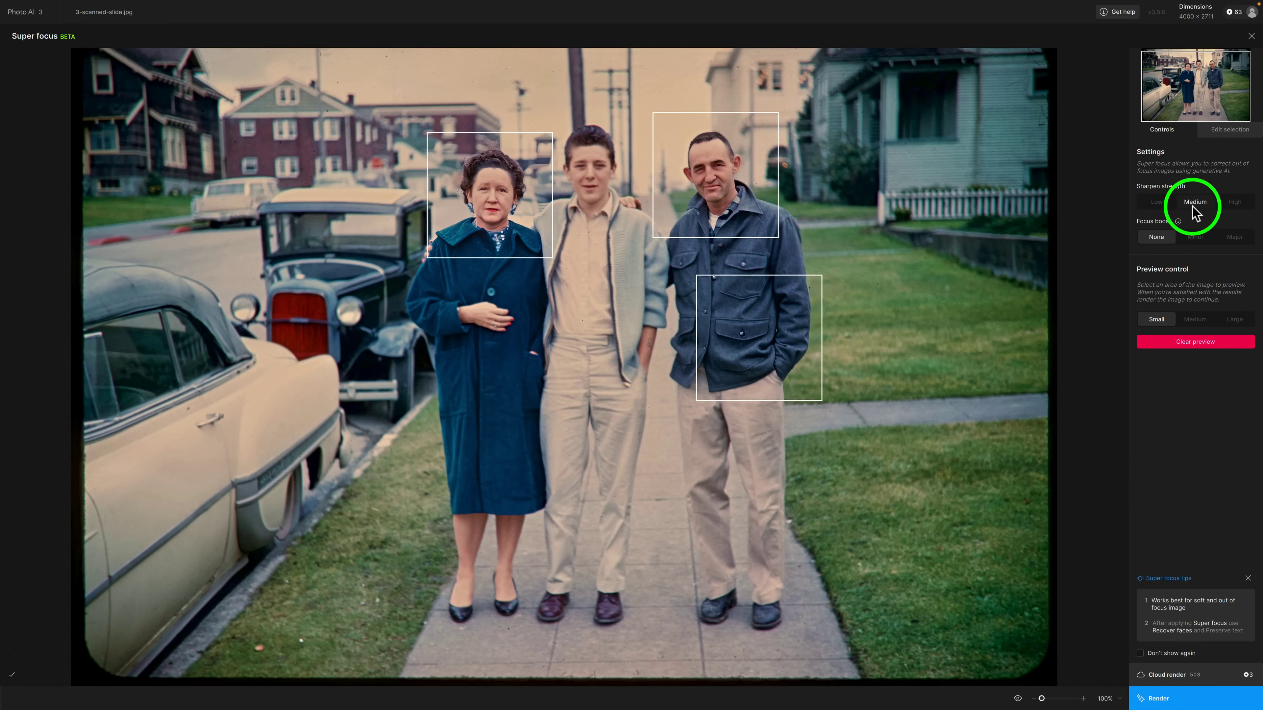
click(1203, 342)
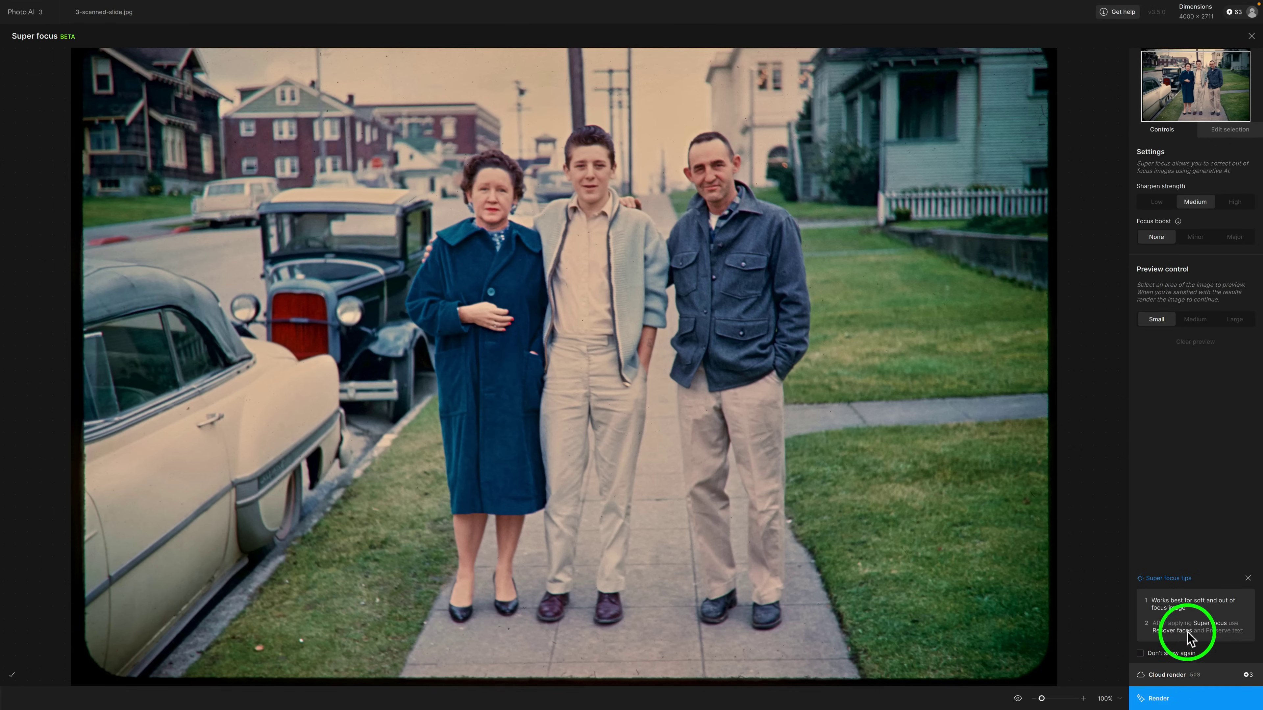
- Check the account's available cloud credits and render the Super focus enhancement locally
click(1252, 14)
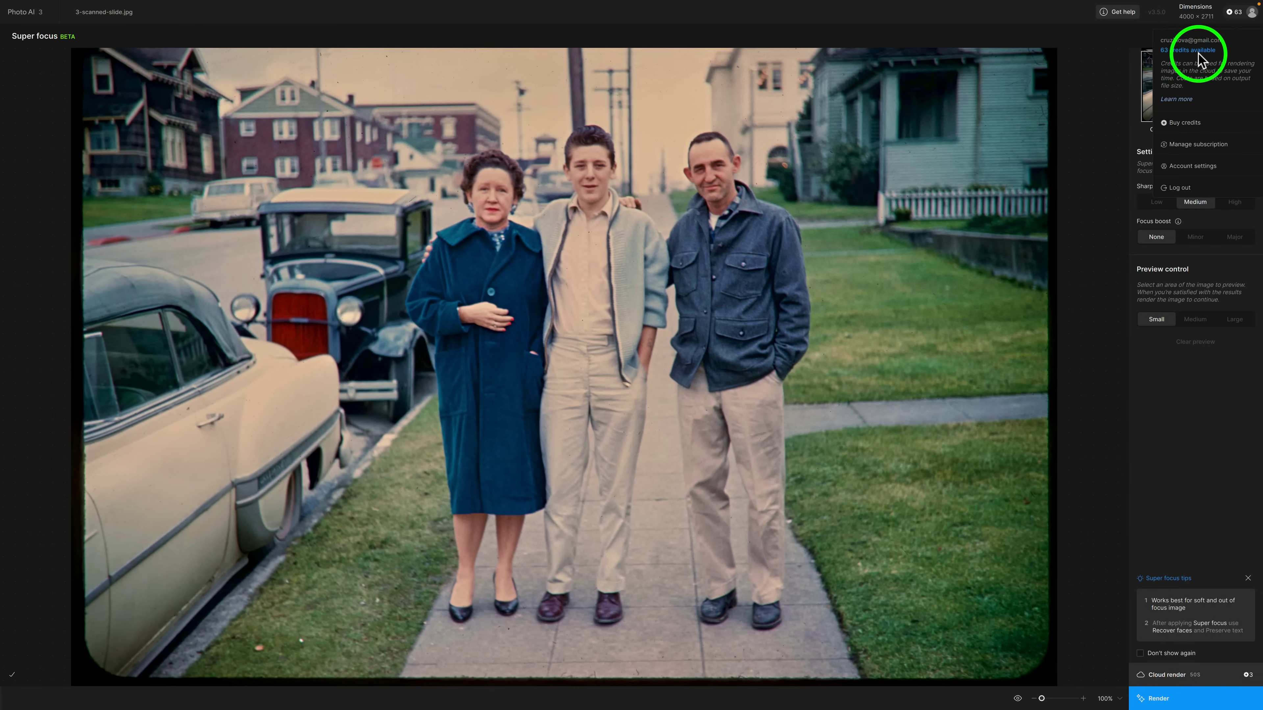
click(1197, 130)
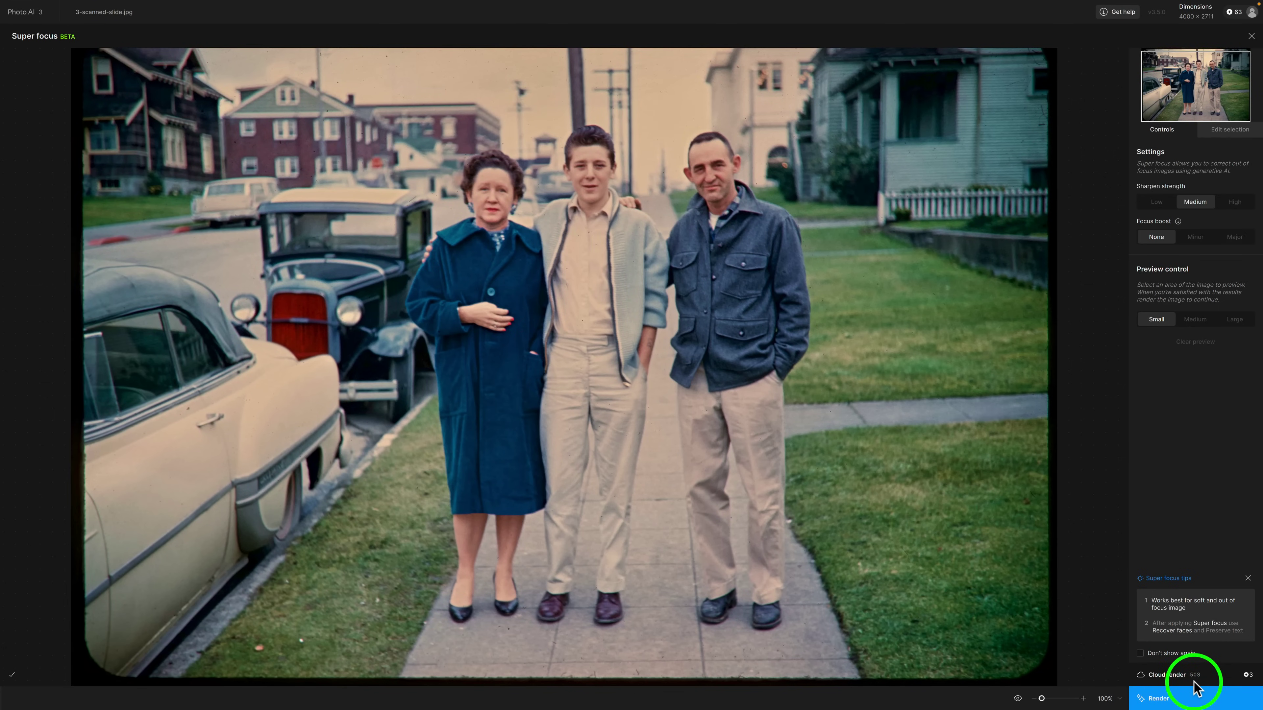
click(1161, 700)
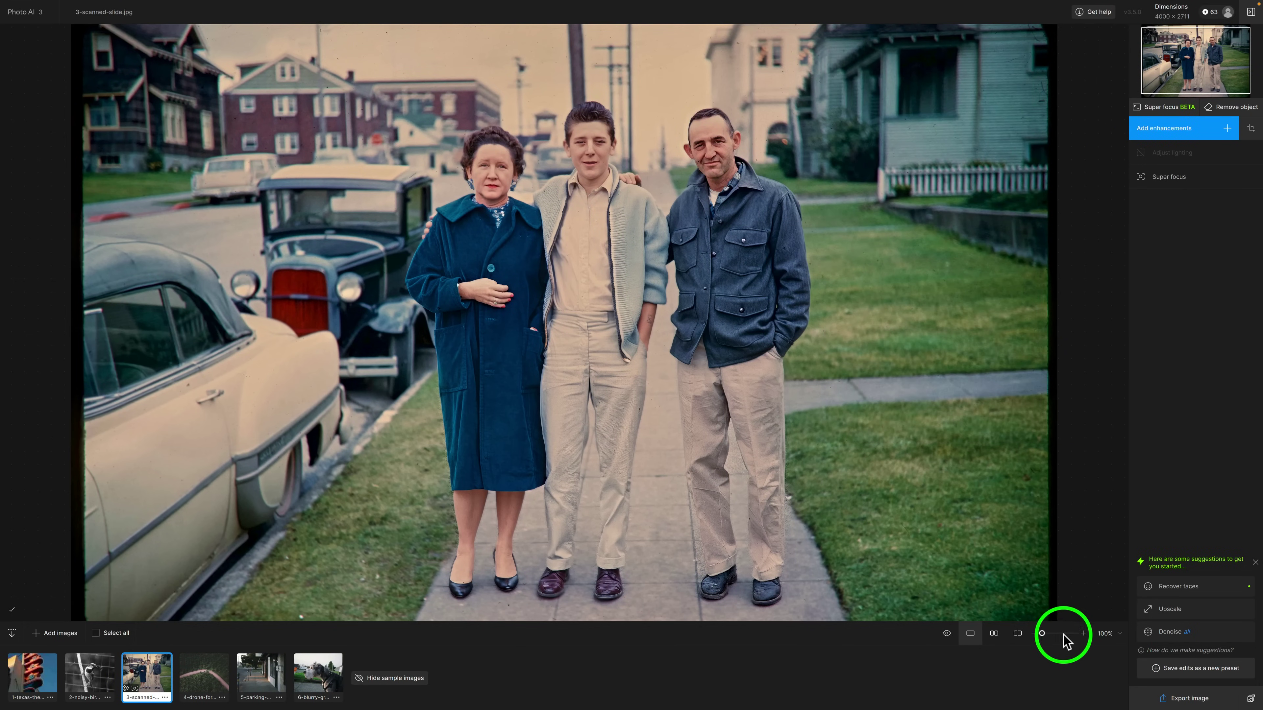
- Inspect the three people's faces and upper bodies at 200% and compare the enhanced result with the unenhanced photo
click(1122, 632)
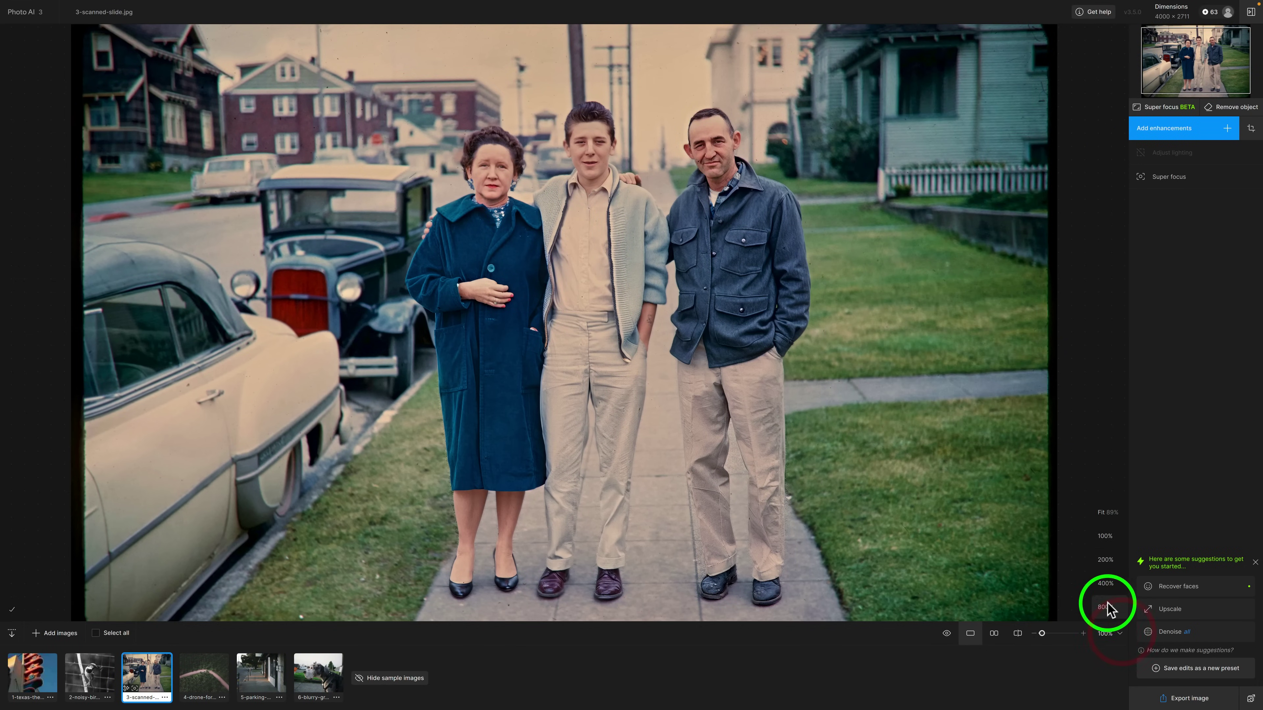
click(1105, 560)
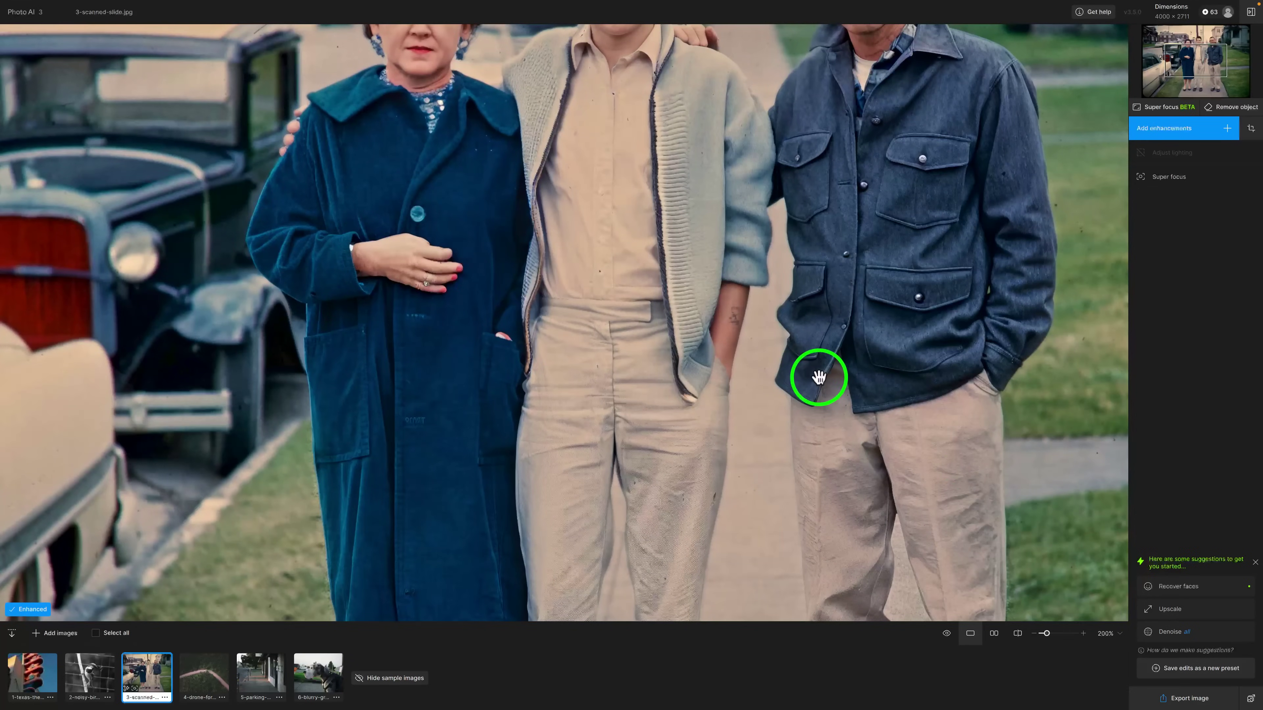
scroll(818, 379, up, 5)
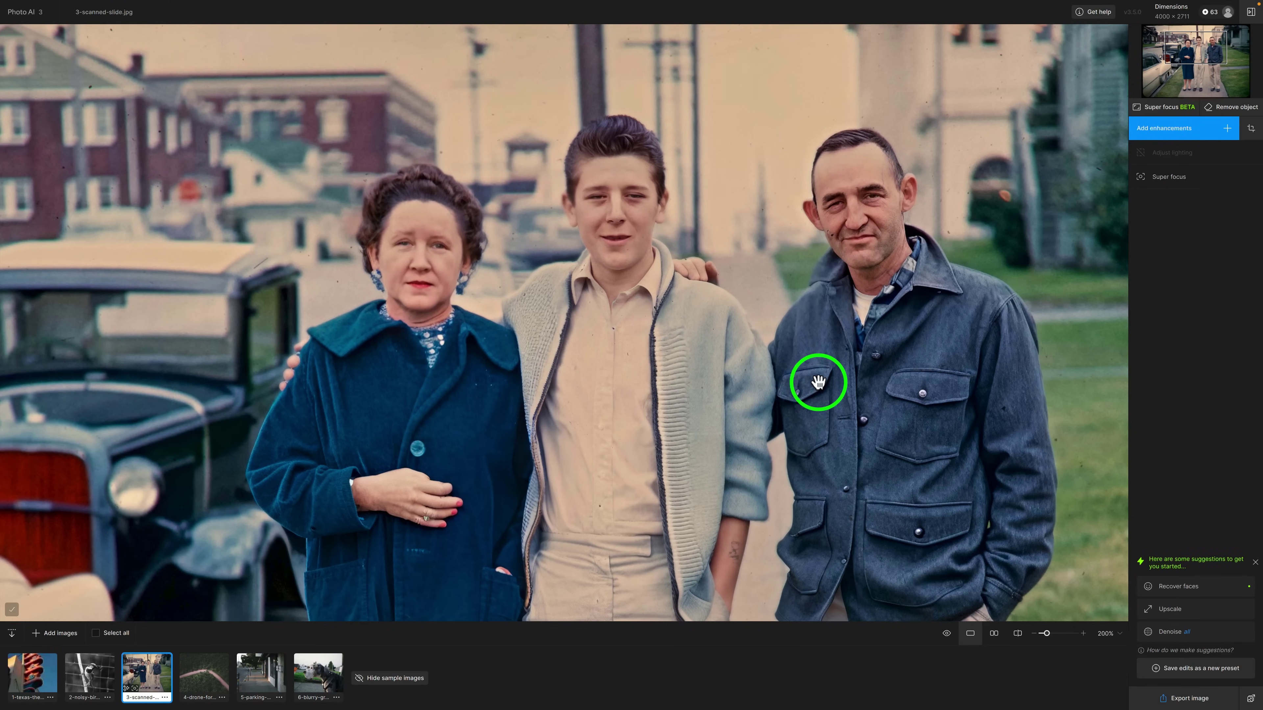
click(831, 379)
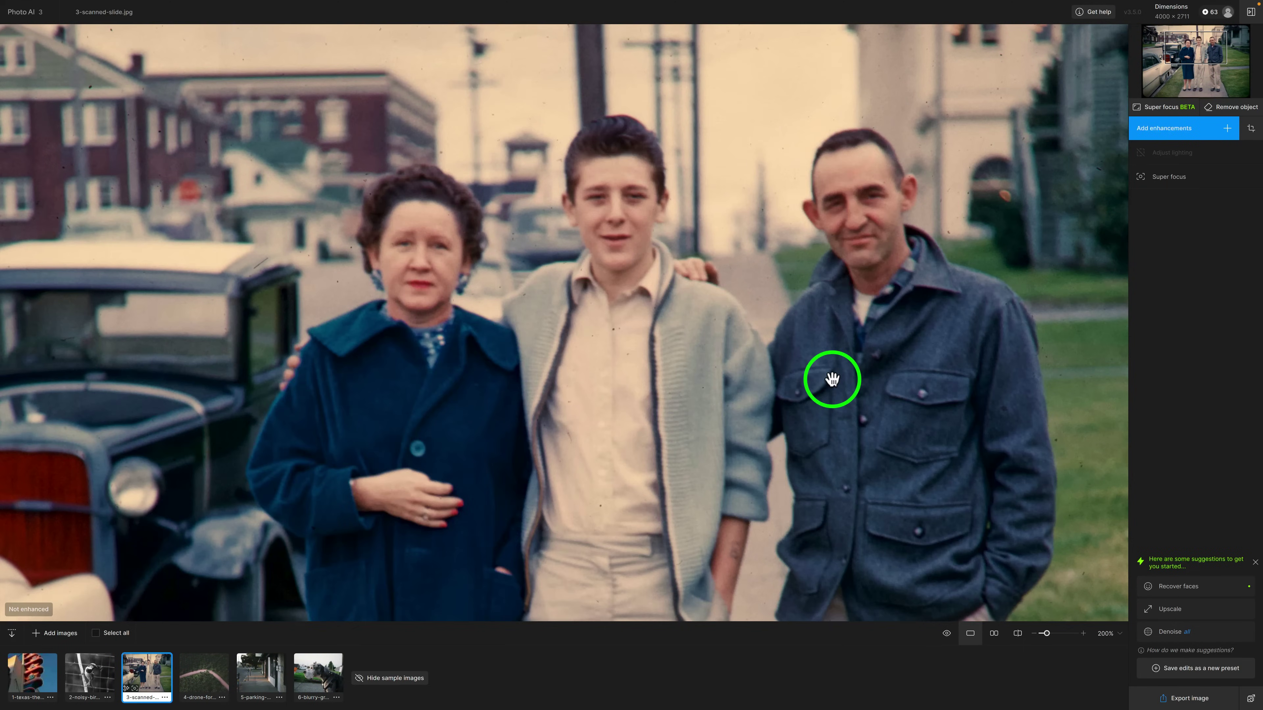
click(832, 379)
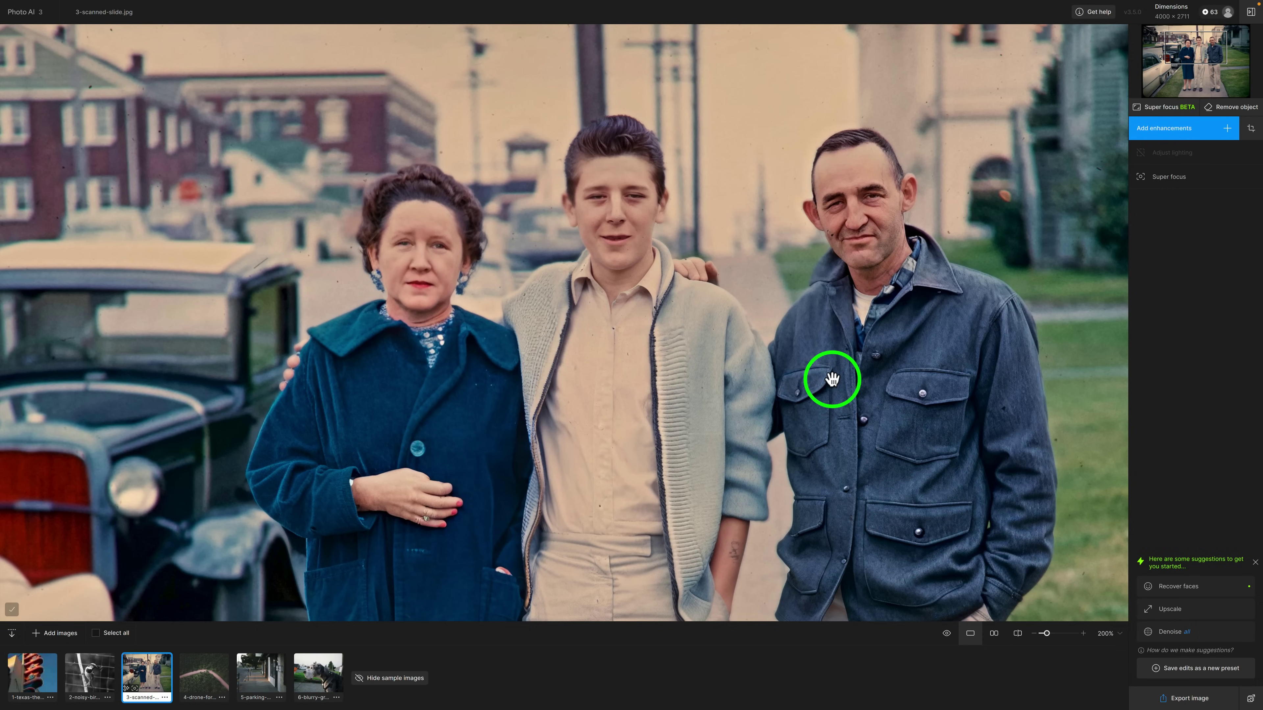
- Fit the whole photo in the view and compare the overall enhanced result with the unenhanced version
click(1112, 633)
click(1103, 516)
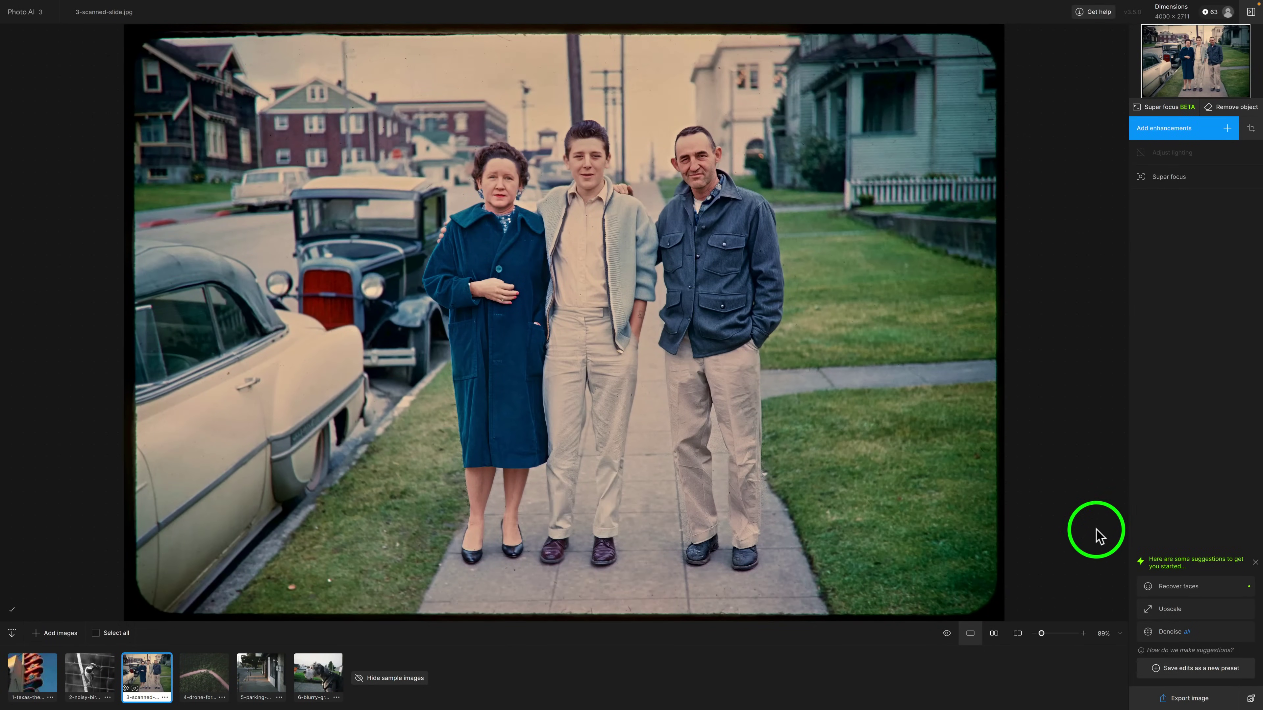
click(1084, 406)
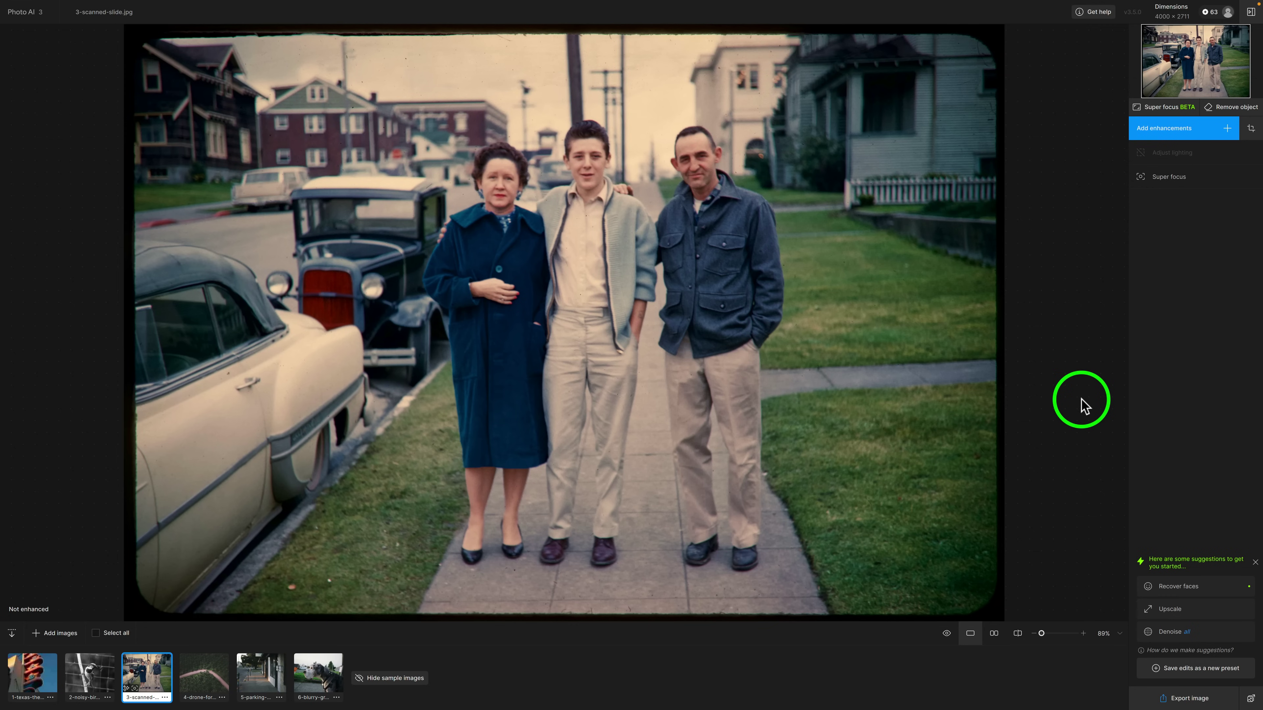
click(1084, 405)
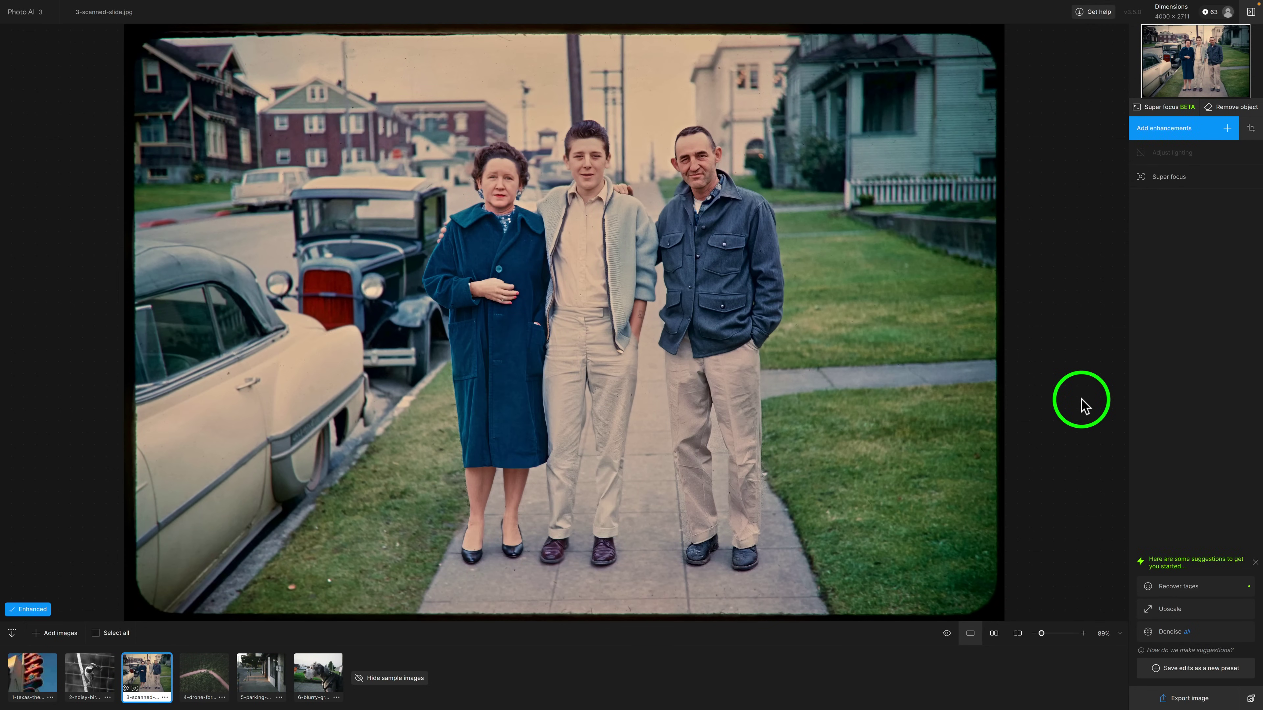